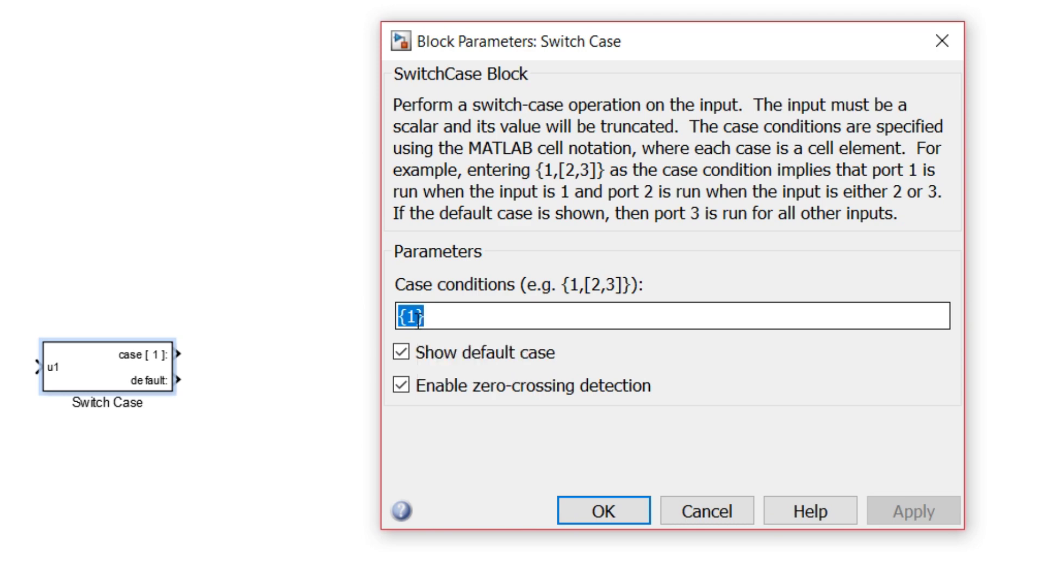
Set the Switch Case block's case conditions to {1,2,[3,4]} and accept its parameters.
{"action": "left_click", "coordinate": [417, 317]}
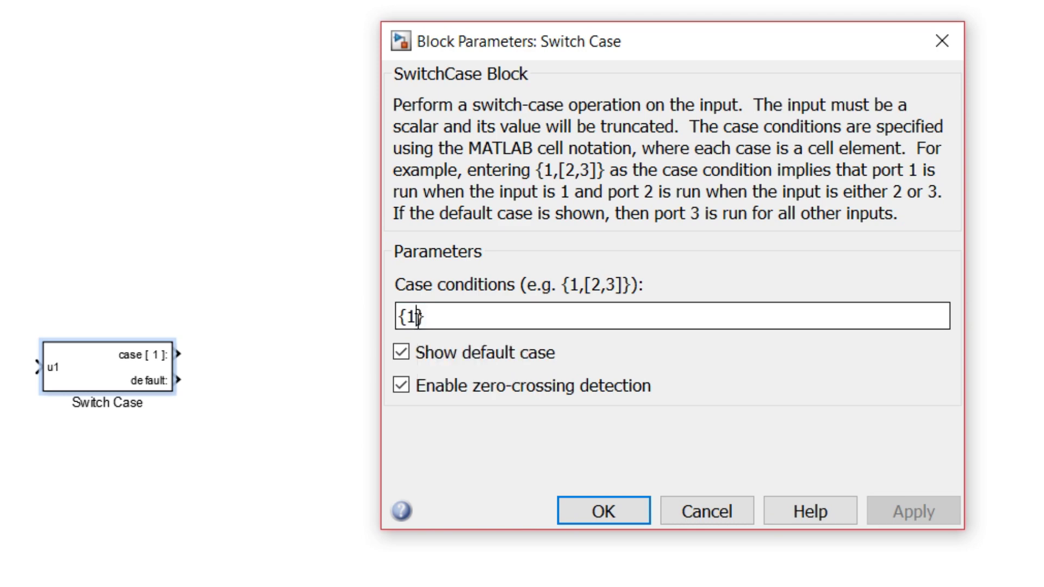
{"action": "type", "text": ","}
{"action": "type", "text": "2"}
{"action": "type", "text": ",["}
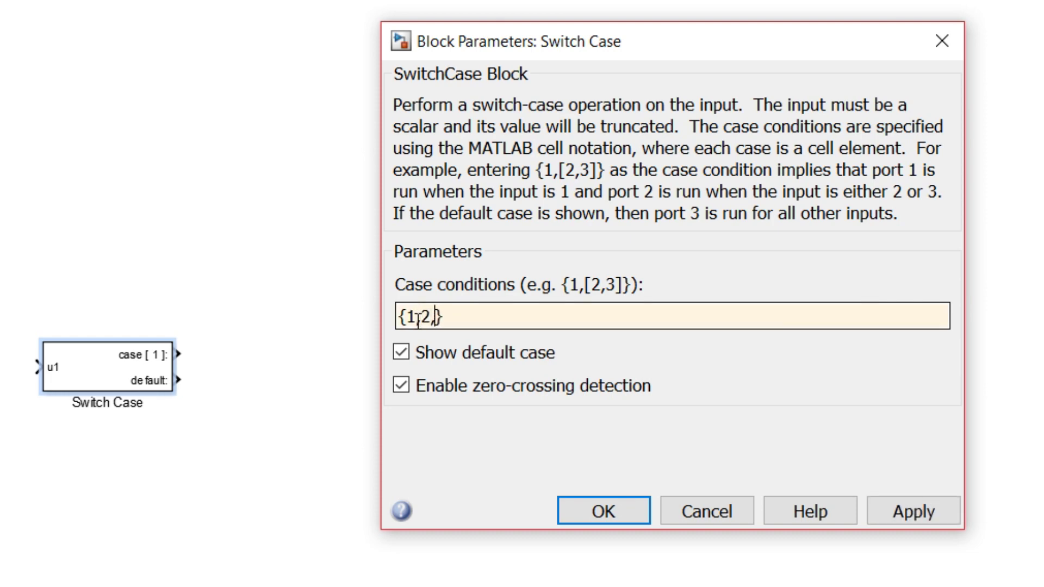
{"action": "type", "text": "2,"}
{"action": "key", "text": "BackSpace"}
{"action": "key", "text": "BackSpace"}
{"action": "type", "text": "3,4]"}
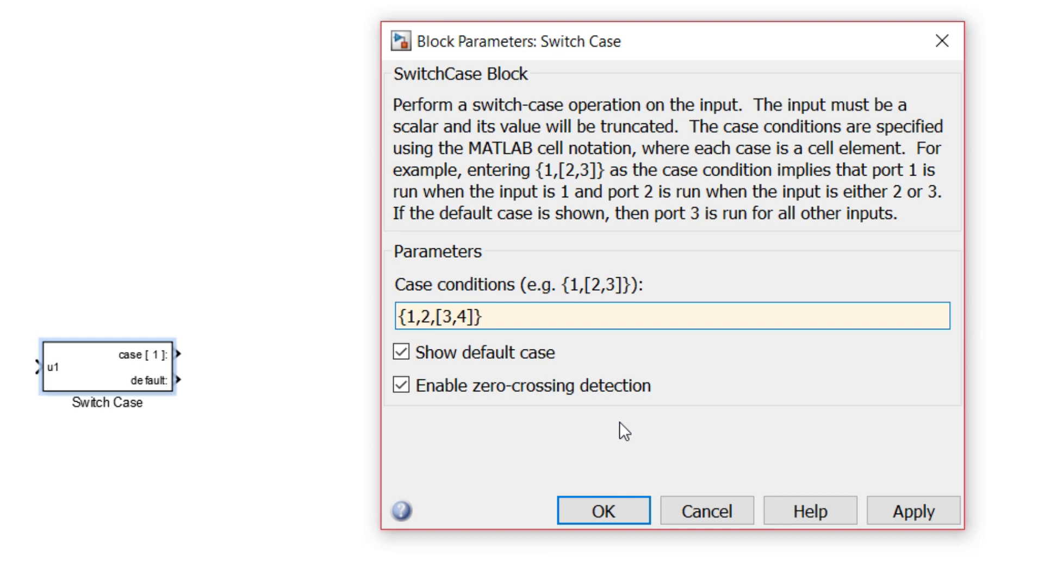
{"action": "left_click", "coordinate": [915, 511]}
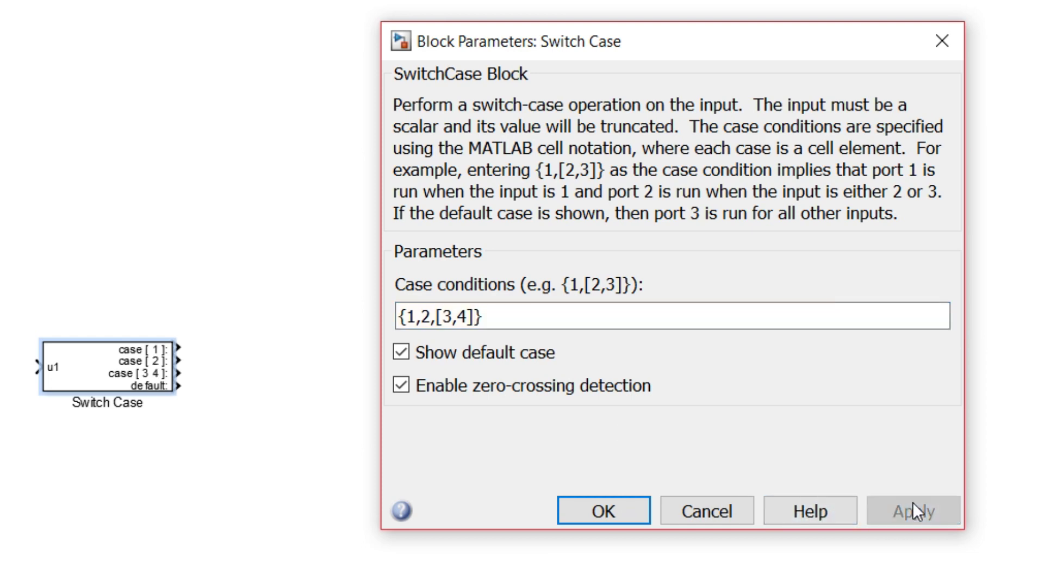
{"action": "left_click", "coordinate": [633, 514]}
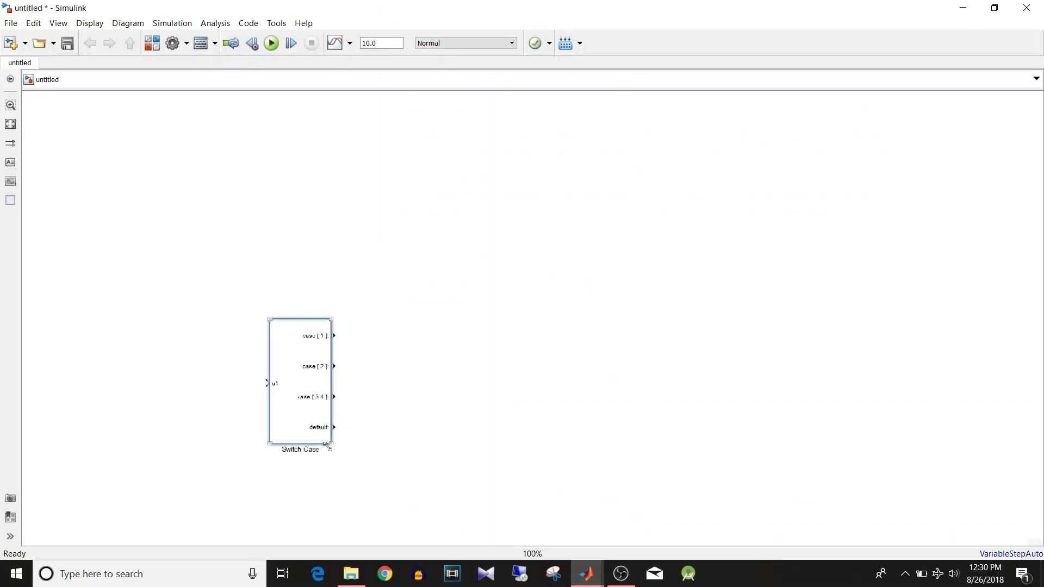
Stretch the Switch Case block taller to space out its outputs and move it toward the canvas's upper left.
{"action": "left_click_drag", "start_coordinate": [328, 447], "coordinate": [332, 461]}
{"action": "left_click_drag", "start_coordinate": [307, 419], "coordinate": [247, 274]}
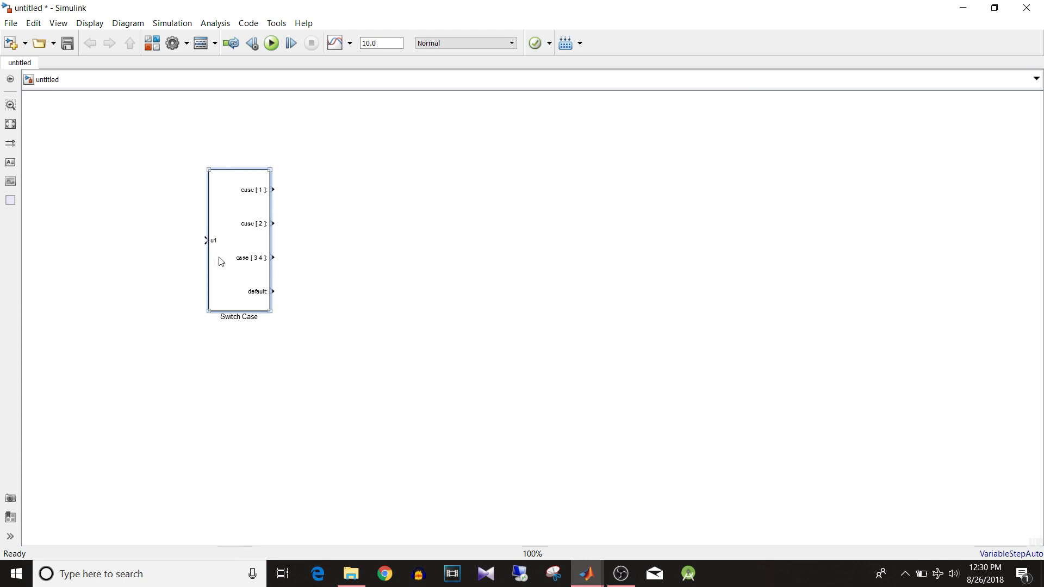
{"action": "left_click", "coordinate": [80, 246]}
{"action": "key", "text": "ctrl+z"}
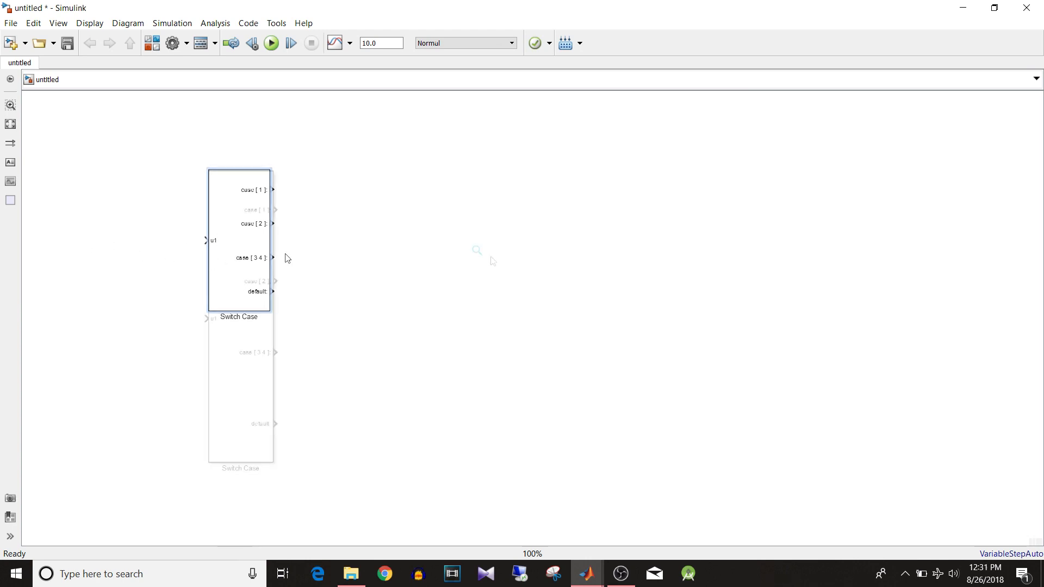
Add a Switch Case Action Subsystem beside the Switch Case block and connect the case [1] output to its action port.
{"action": "type", "text": "swit"}
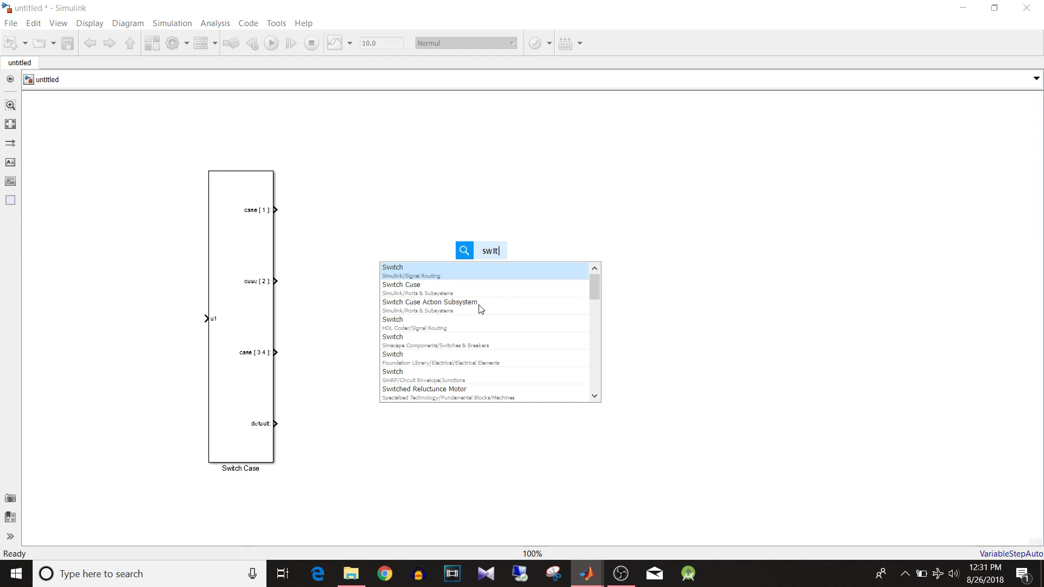
{"action": "left_click", "coordinate": [480, 310]}
{"action": "left_click_drag", "start_coordinate": [492, 257], "coordinate": [348, 240]}
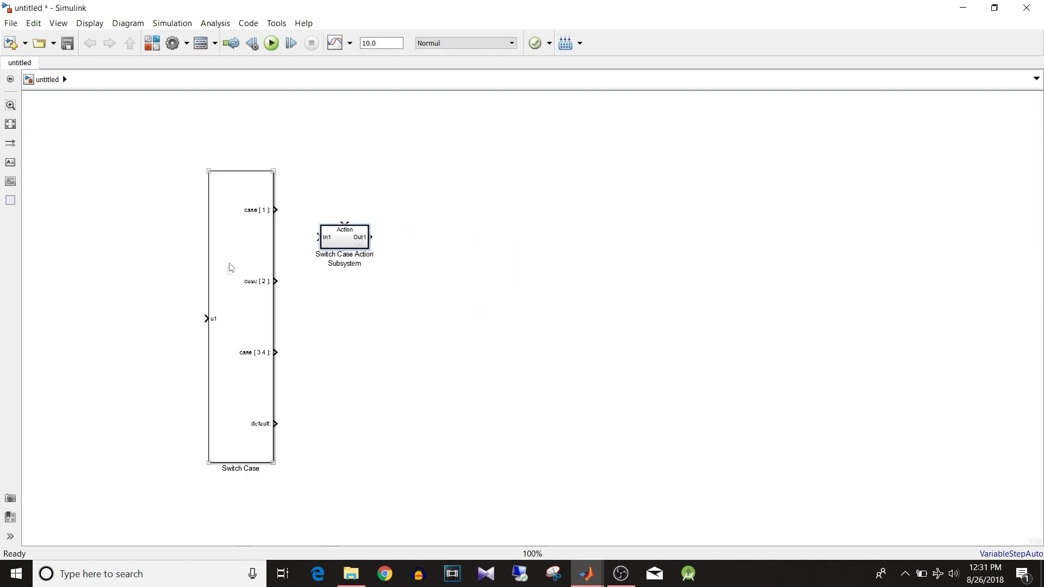
{"action": "left_click", "coordinate": [255, 224]}
{"action": "left_click_drag", "start_coordinate": [276, 210], "coordinate": [344, 221]}
{"action": "left_click", "coordinate": [268, 197]}
{"action": "left_click", "coordinate": [354, 230]}
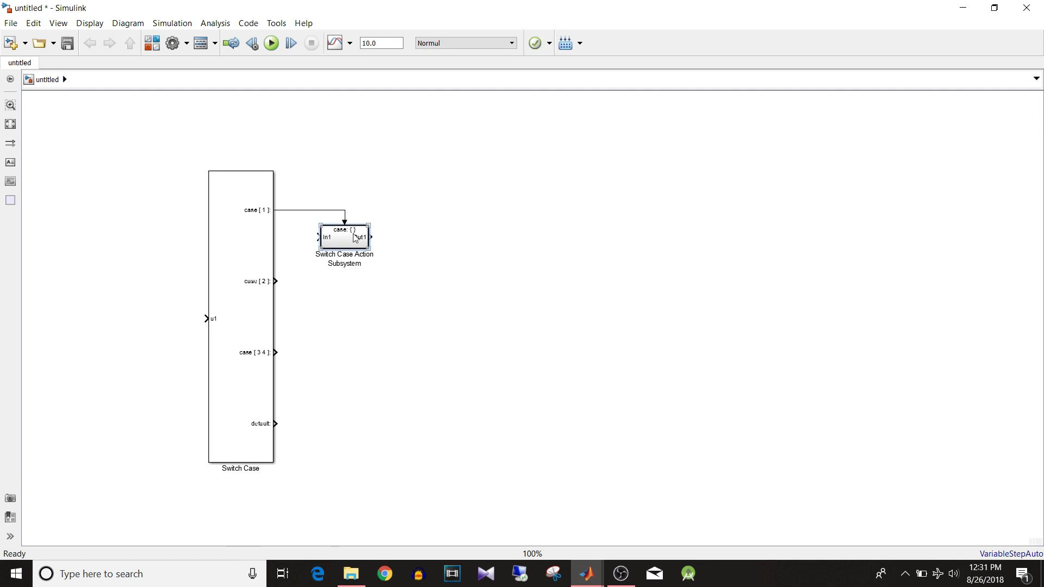
Make three copies of the action subsystem below it and connect their action ports to the case [2], case [3 4] and default outputs.
{"action": "left_click_drag", "start_coordinate": [354, 243], "coordinate": [279, 282]}
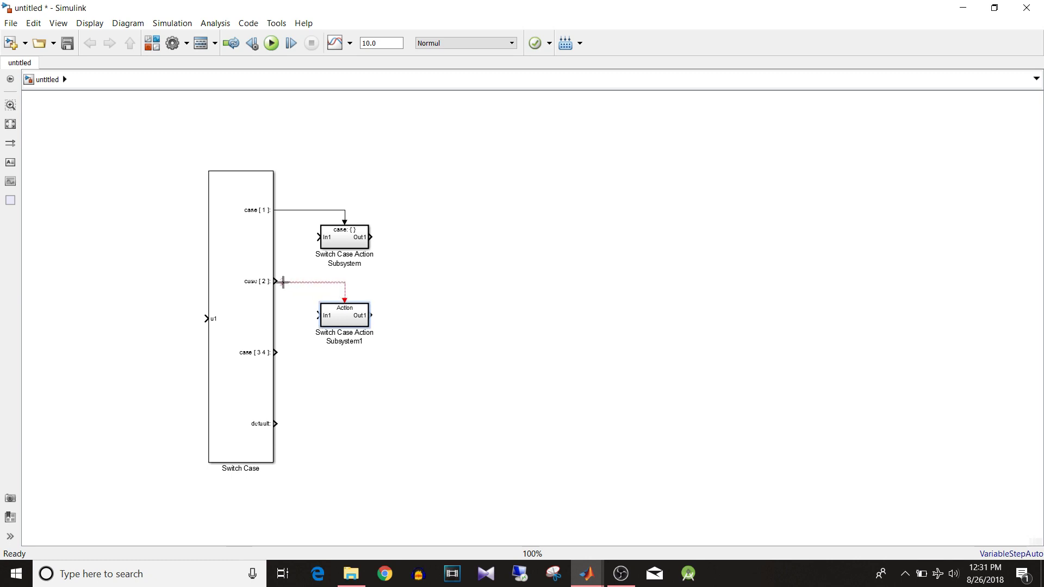
{"action": "left_click", "coordinate": [347, 320]}
{"action": "mouse_move", "coordinate": [354, 319]}
{"action": "left_mouse_down"}
{"action": "mouse_move", "coordinate": [349, 394]}
{"action": "mouse_move", "coordinate": [312, 354]}
{"action": "mouse_move", "coordinate": [276, 352]}
{"action": "left_mouse_up"}
{"action": "mouse_move", "coordinate": [340, 389]}
{"action": "left_mouse_down"}
{"action": "mouse_move", "coordinate": [340, 474]}
{"action": "mouse_move", "coordinate": [276, 424]}
{"action": "left_mouse_up"}
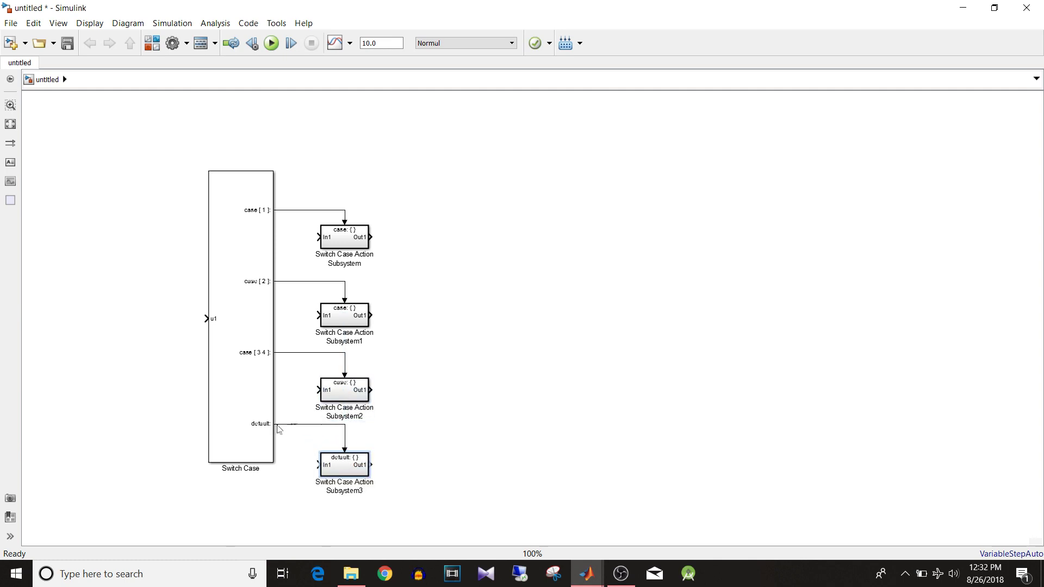
{"action": "left_click", "coordinate": [506, 351]}
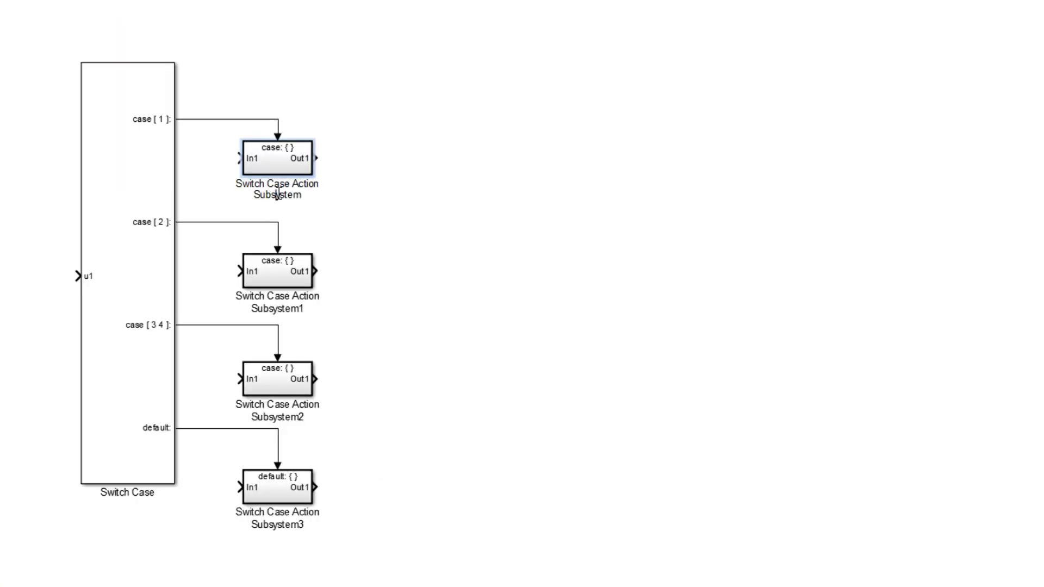
Rename the case [1] subsystem as increment and the case [2] subsystem as decrement.
{"action": "double_click", "coordinate": [277, 194]}
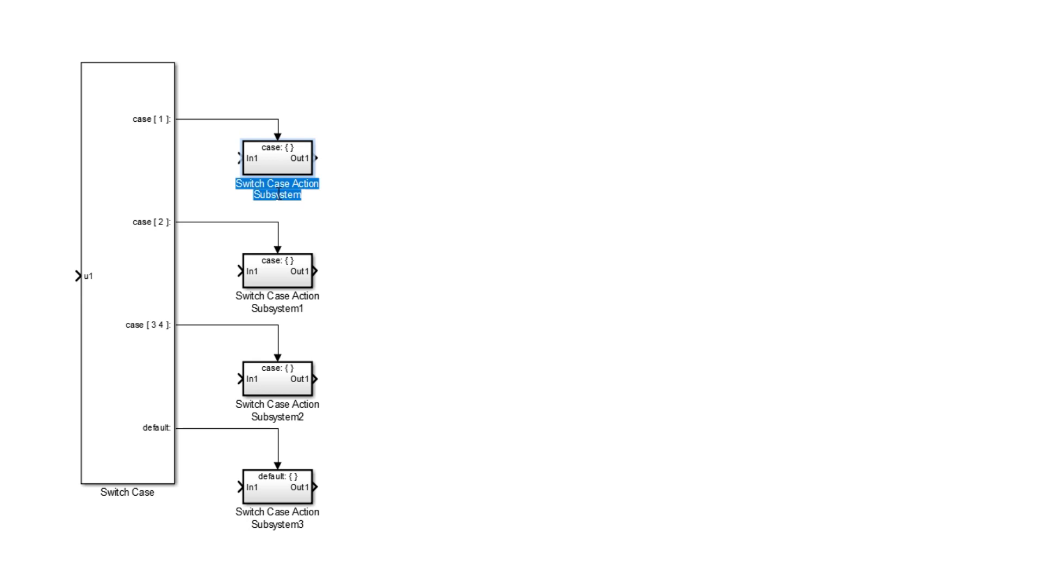
{"action": "type", "text": "increment"}
{"action": "left_click", "coordinate": [272, 304]}
{"action": "double_click", "coordinate": [272, 304]}
{"action": "type", "text": "decrement"}
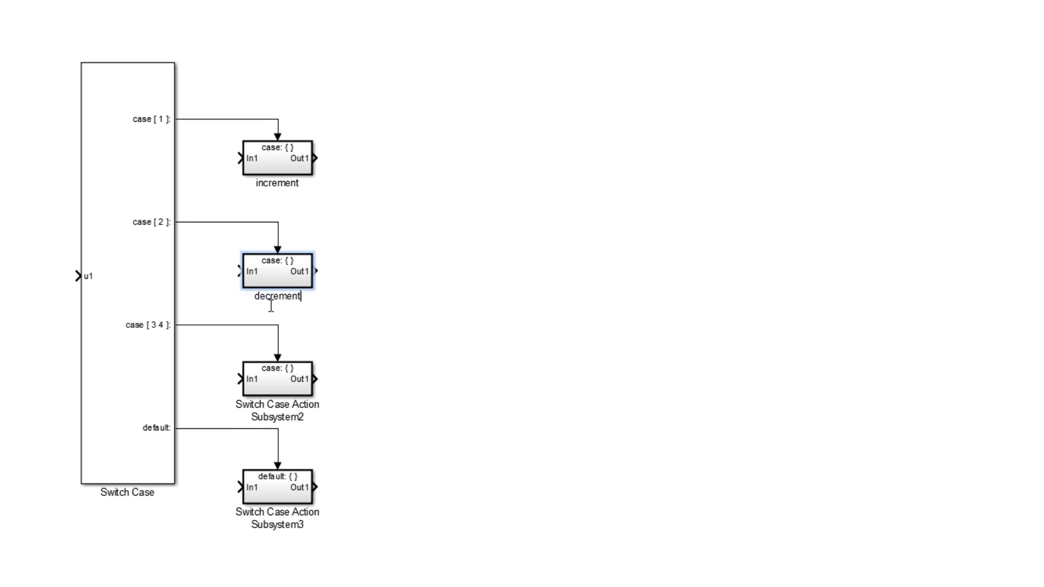
Rename the case [3 4] subsystem as incrandsquare and the default subsystem as def.
{"action": "left_click", "coordinate": [276, 413]}
{"action": "double_click", "coordinate": [276, 414]}
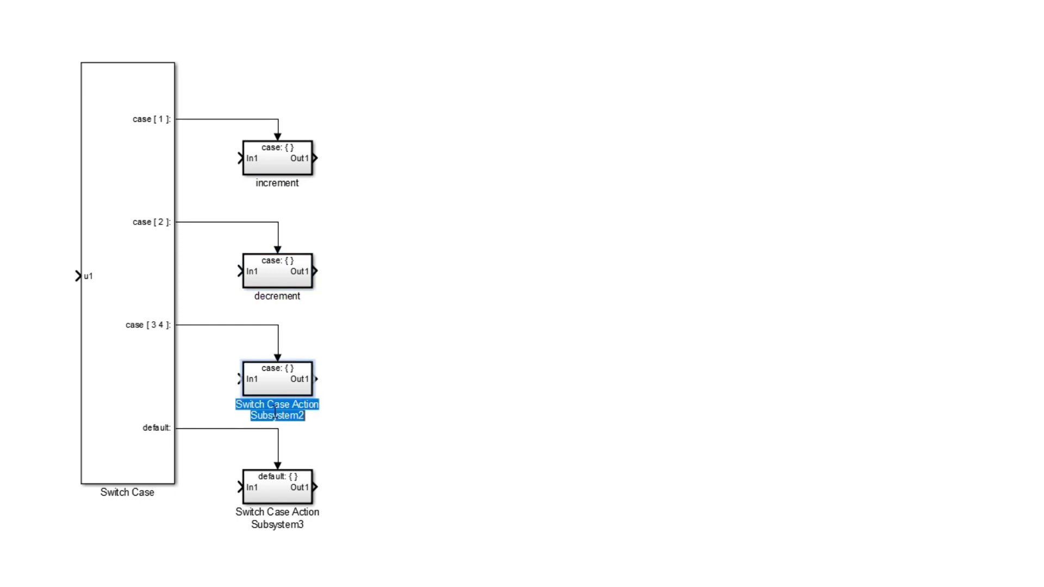
{"action": "type", "text": "incrandsquare"}
{"action": "left_click", "coordinate": [284, 511]}
{"action": "key", "text": "ctrl+a"}
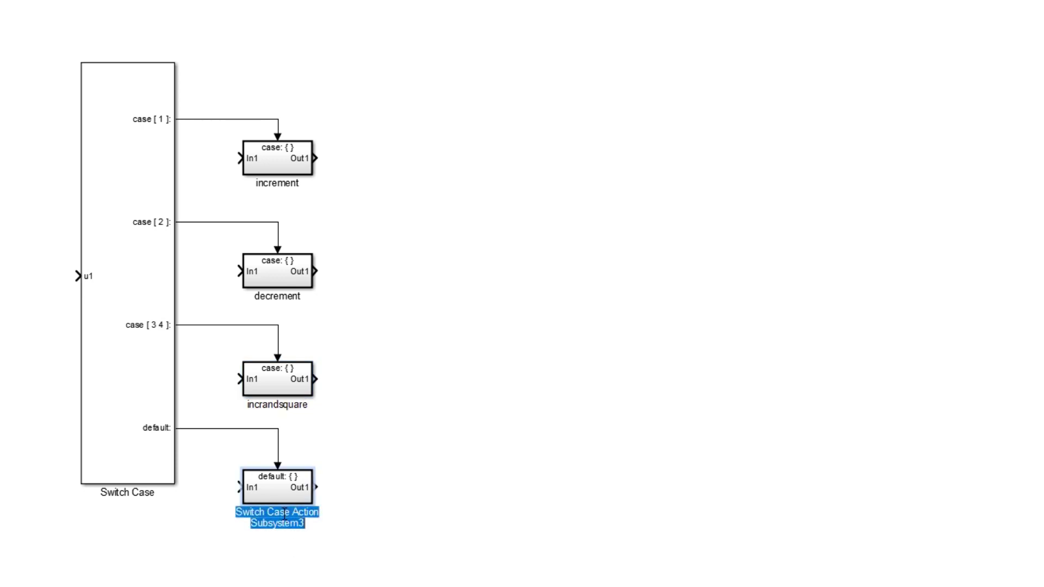
{"action": "type", "text": "def"}
{"action": "left_click", "coordinate": [522, 481]}
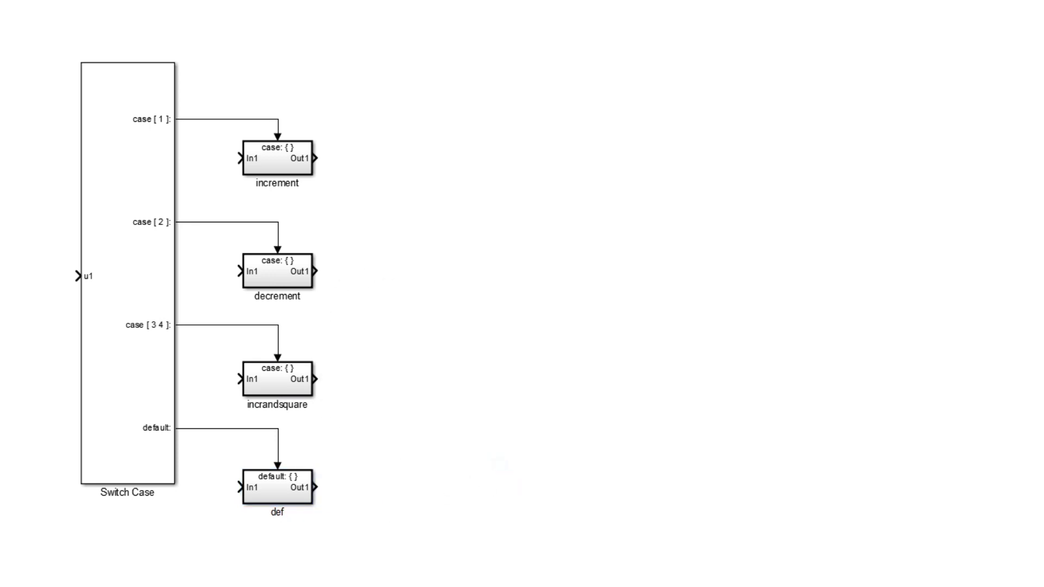
Add a Repeating Sequence Stair block before the Switch Case block and connect it to the u1 input.
{"action": "double_click", "coordinate": [76, 349]}
{"action": "type", "text": "rep"}
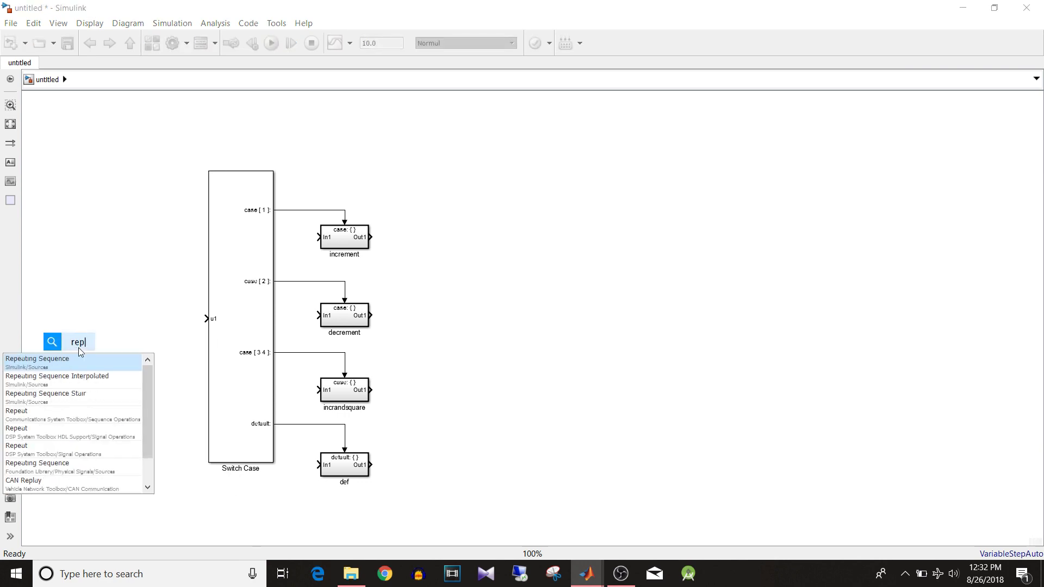
{"action": "left_click", "coordinate": [82, 400]}
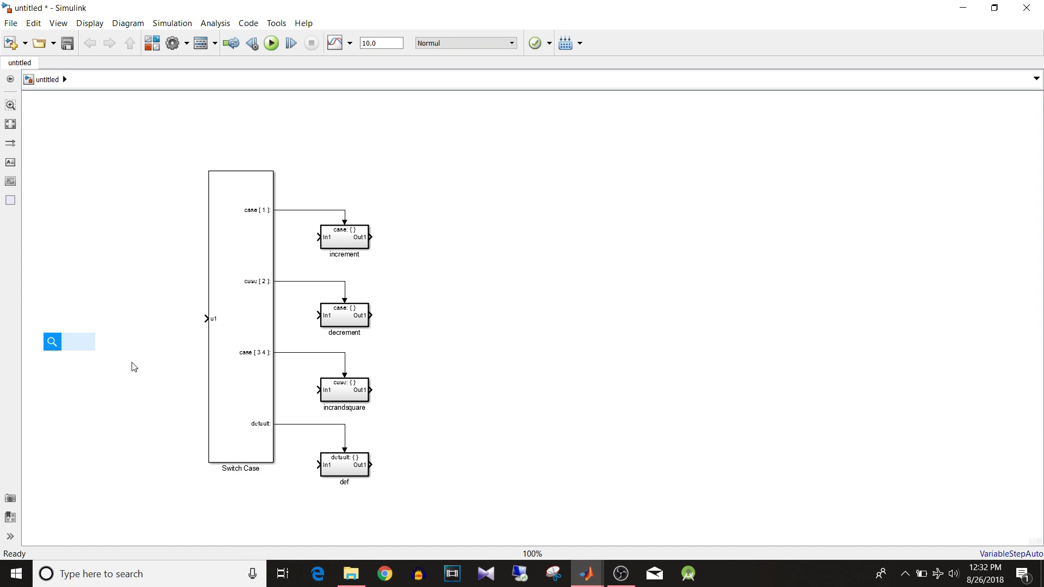
{"action": "left_click_drag", "start_coordinate": [137, 351], "coordinate": [158, 320]}
{"action": "left_click", "coordinate": [208, 319]}
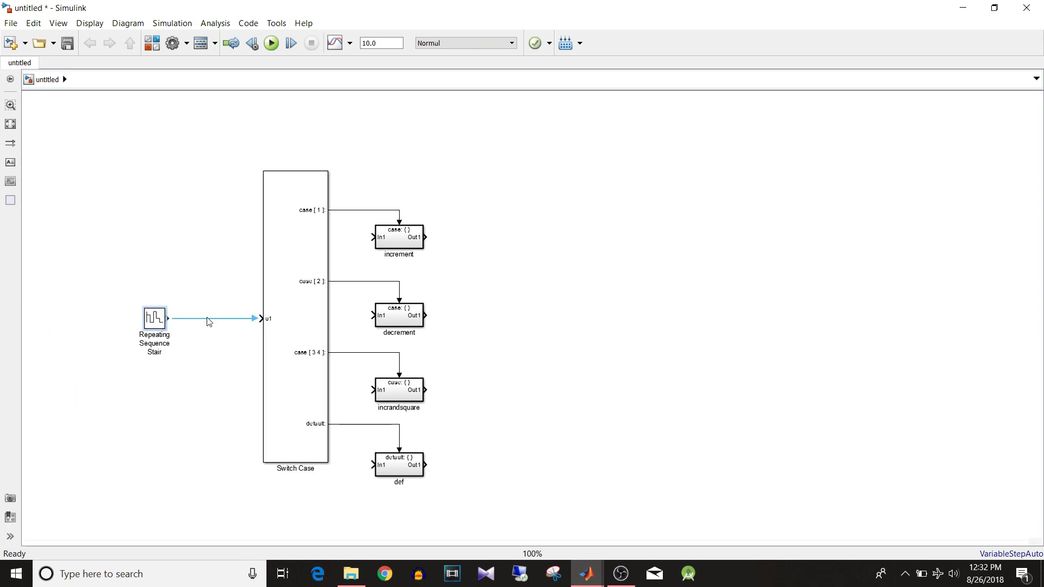
{"action": "left_click", "coordinate": [154, 322]}
{"action": "double_click", "coordinate": [154, 321]}
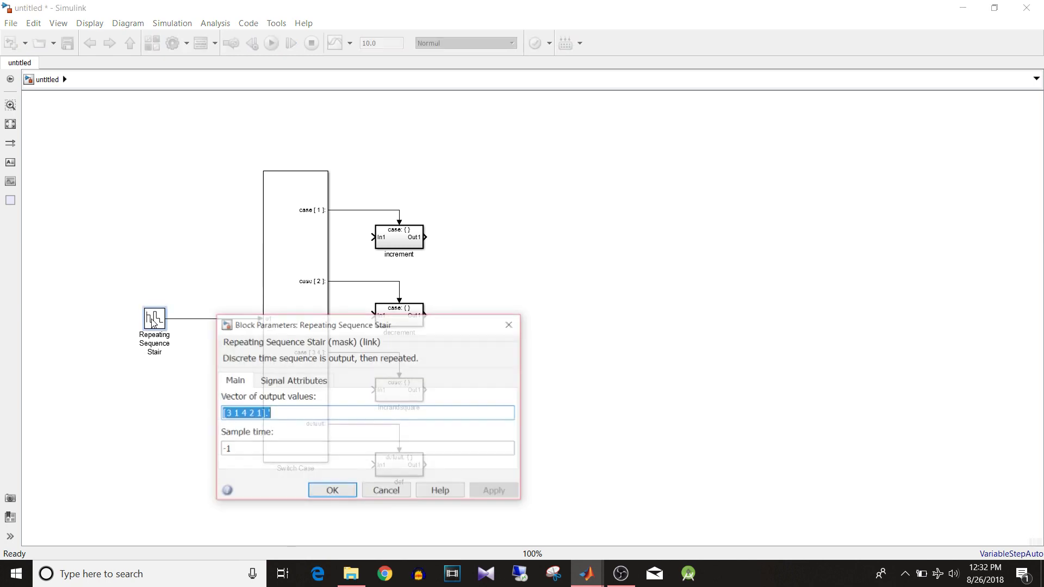
{"action": "left_click", "coordinate": [263, 414]}
{"action": "key", "text": "BackSpace"}
{"action": "key", "text": "BackSpace"}
{"action": "key", "text": "BackSpace"}
{"action": "key", "text": "BackSpace"}
{"action": "key", "text": "BackSpace"}
{"action": "key", "text": "BackSpace"}
{"action": "key", "text": "BackSpace"}
{"action": "key", "text": "BackSpace"}
{"action": "key", "text": "BackSpace"}
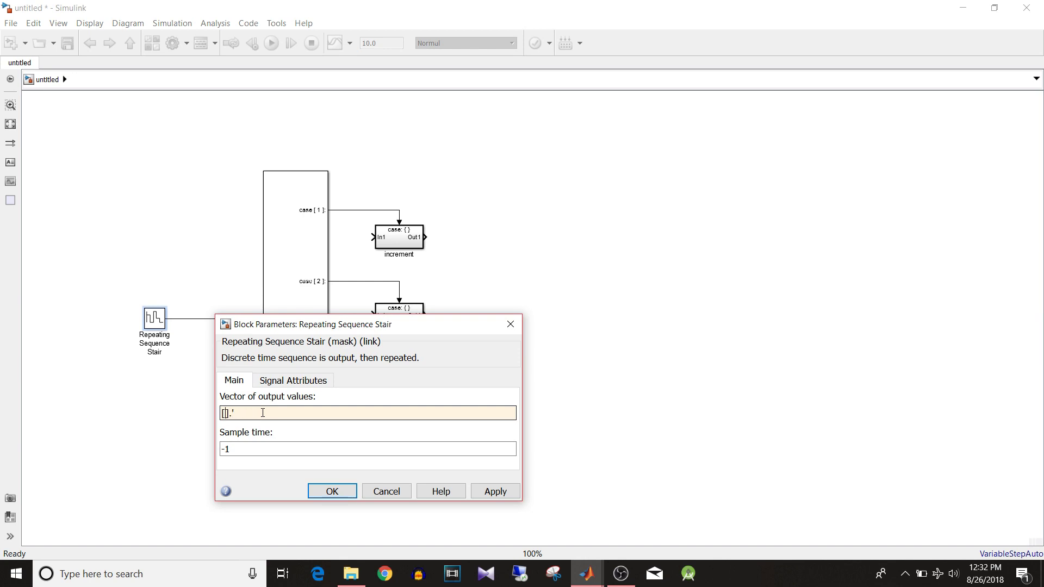
{"action": "type", "text": "1 1 1 1 1"}
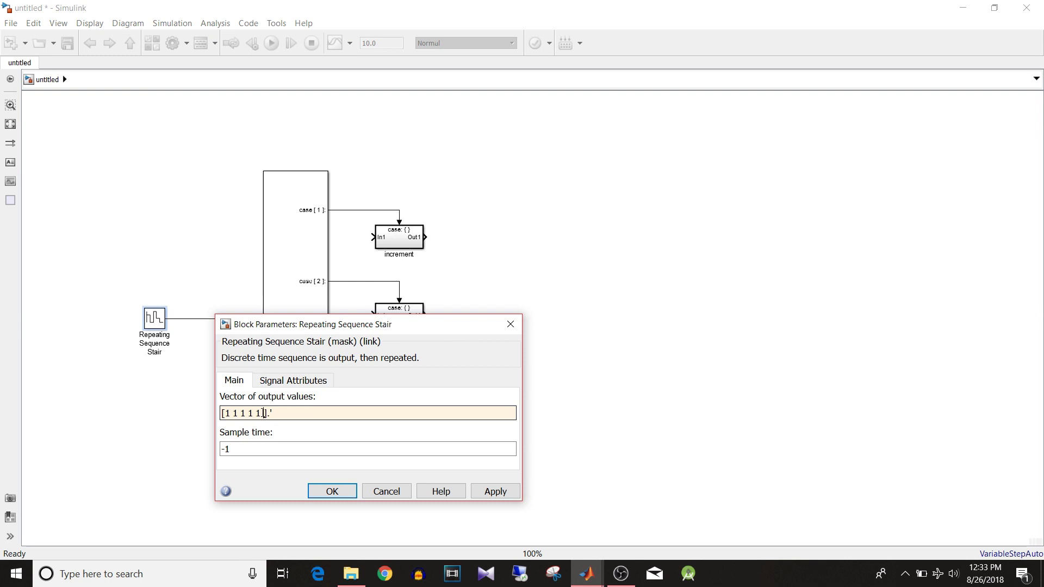
{"action": "type", "text": "3 3 3 3"}
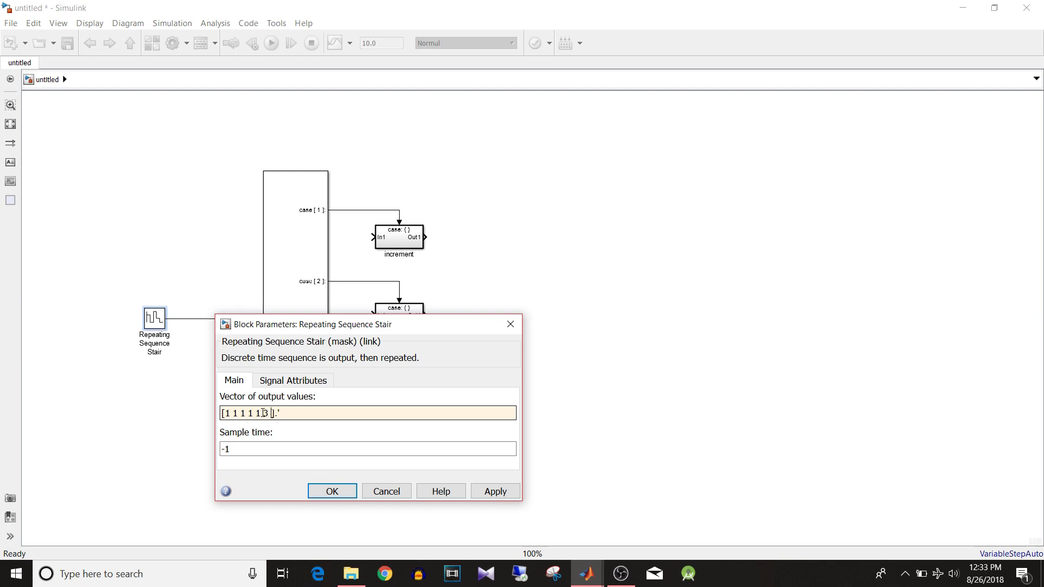
{"action": "type", "text": " 3 3 2 2 2 2 2 4 4 4 4 4"}
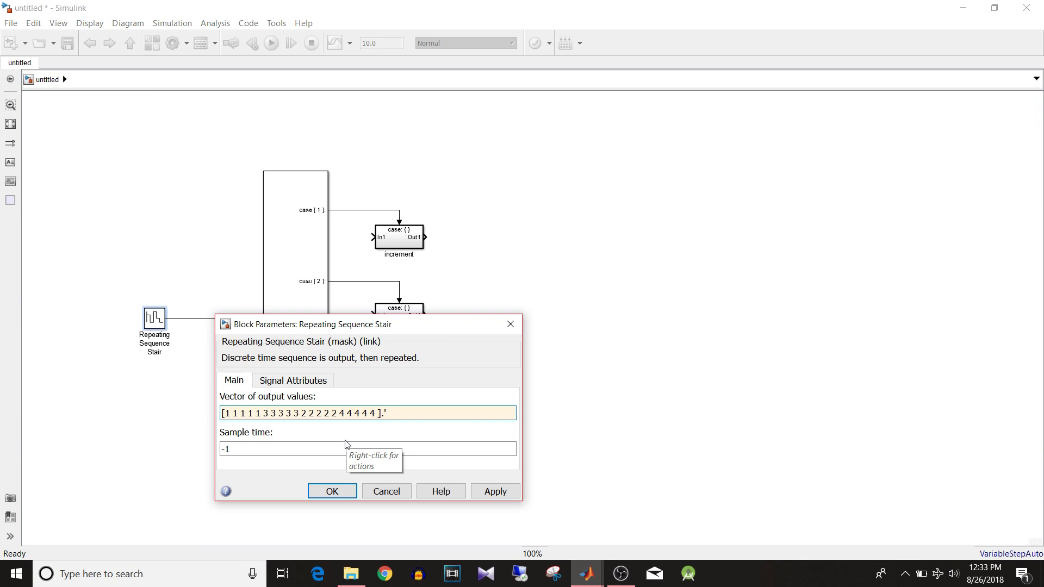
{"action": "type", "text": " 6 6 6 6 6"}
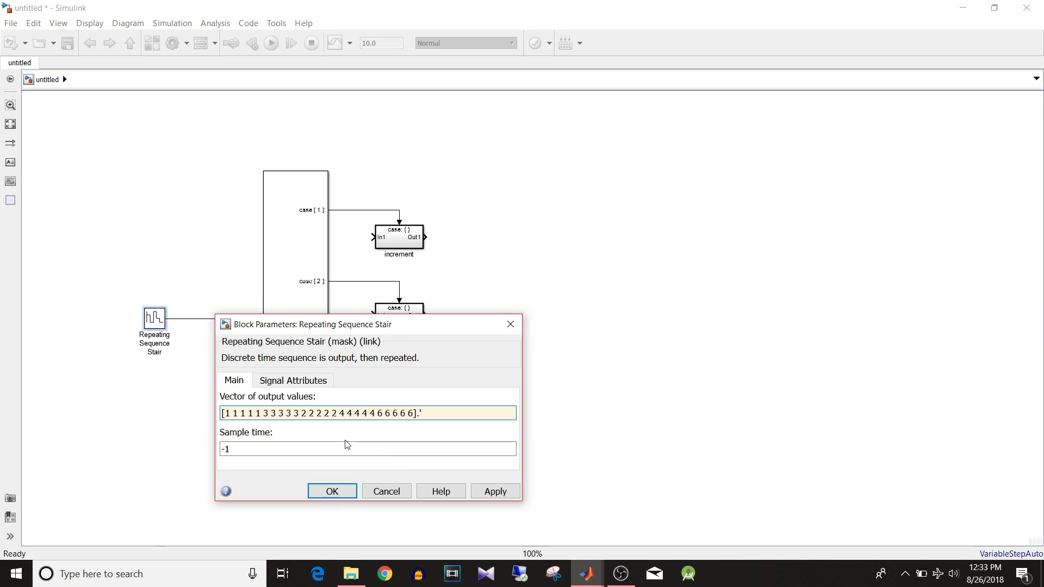
{"action": "left_click", "coordinate": [483, 496]}
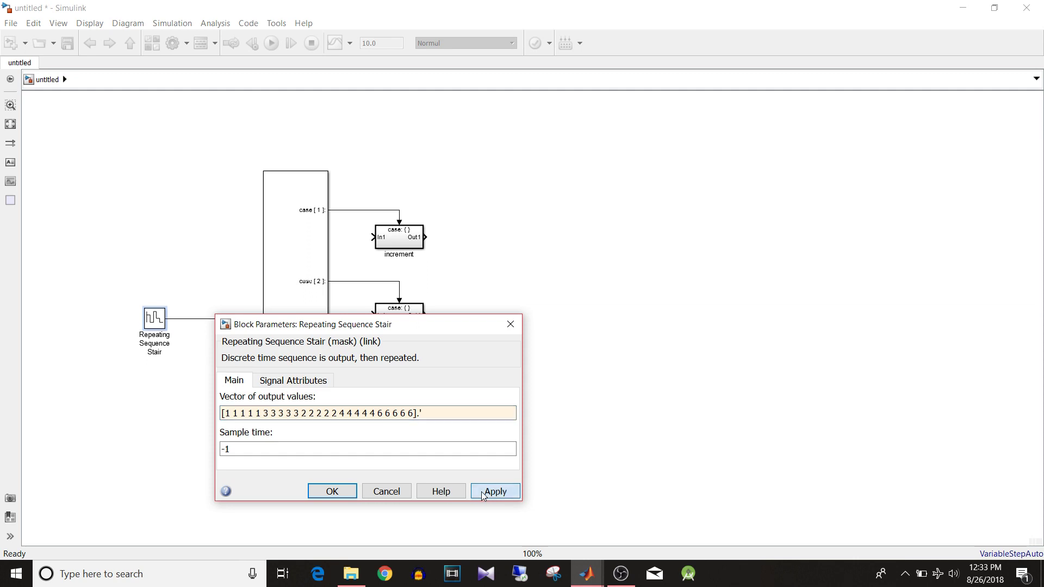
{"action": "left_click", "coordinate": [351, 496]}
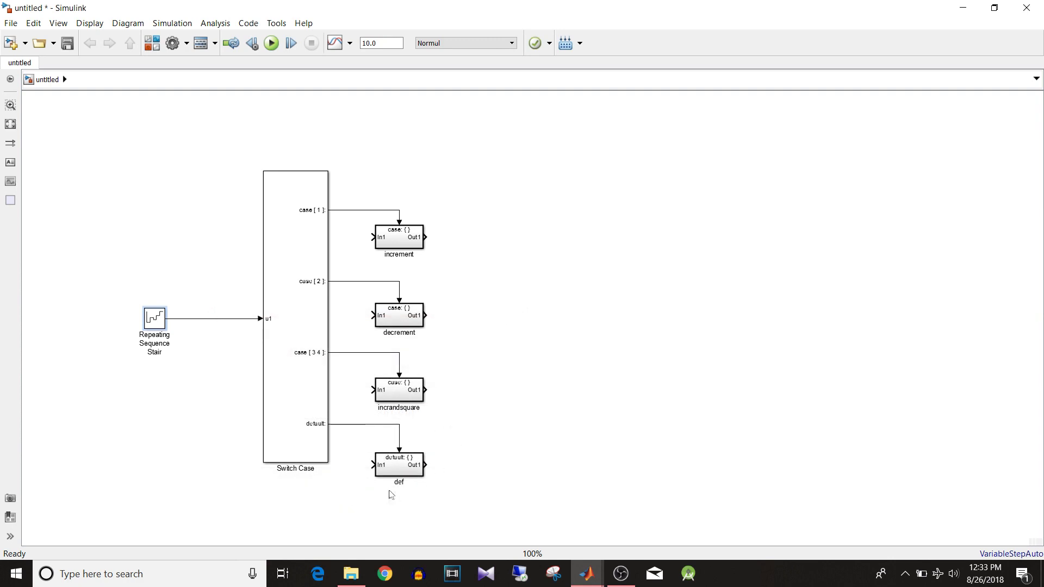
Open the increment subsystem and move its connected In1 and Out1 ports lower, with the Action Port block above them.
{"action": "left_click", "coordinate": [412, 239]}
{"action": "double_click", "coordinate": [412, 238]}
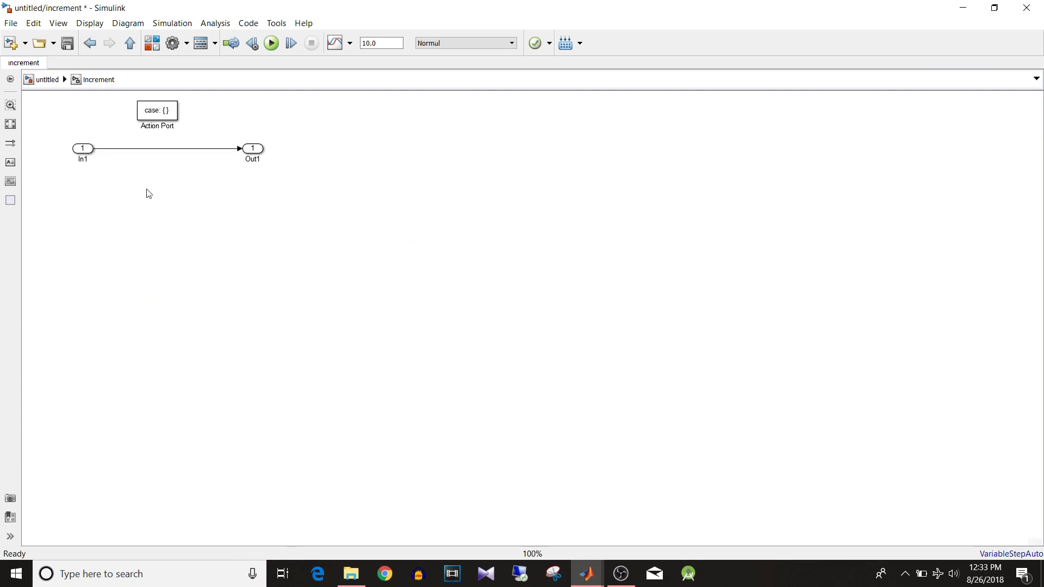
{"action": "left_click_drag", "start_coordinate": [64, 131], "coordinate": [279, 196]}
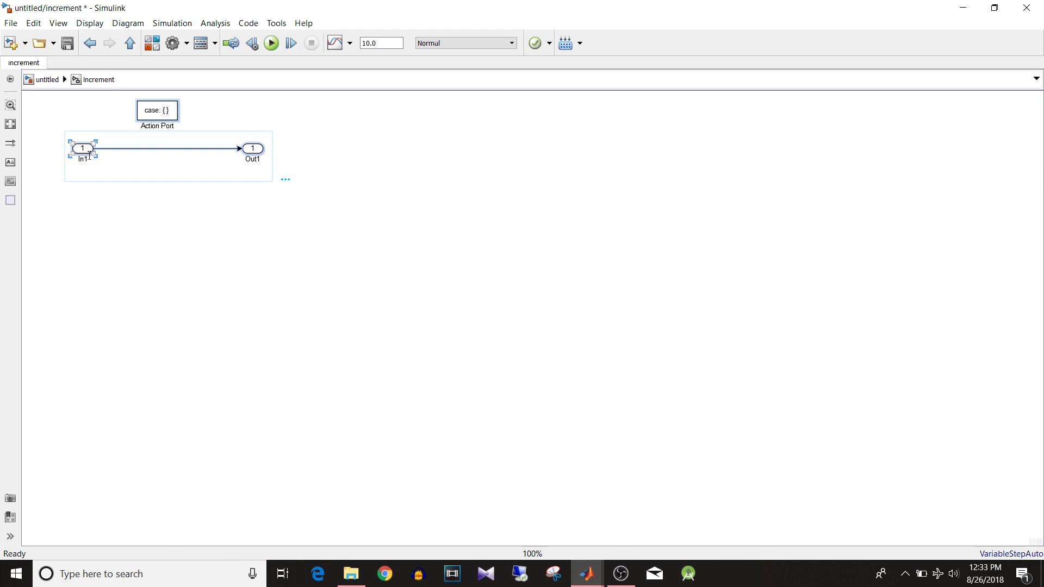
{"action": "left_click_drag", "start_coordinate": [87, 152], "coordinate": [201, 276]}
{"action": "left_click", "coordinate": [246, 383]}
{"action": "left_click_drag", "start_coordinate": [273, 233], "coordinate": [294, 129]}
{"action": "left_click", "coordinate": [235, 352]}
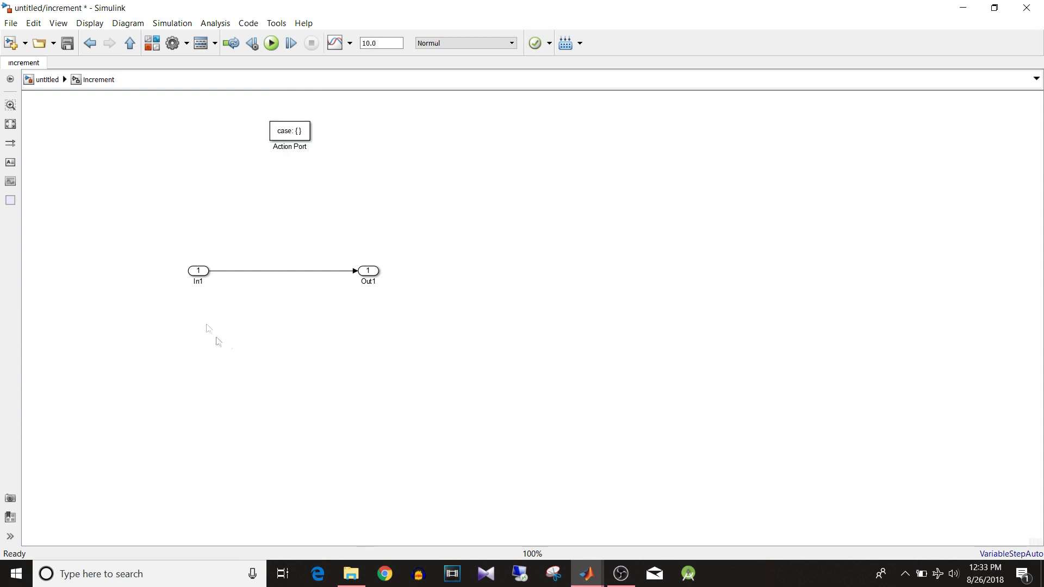
Replace the In1 port in the increment subsystem with an Increment Real World block lined up with Out1.
{"action": "left_click_drag", "start_coordinate": [170, 239], "coordinate": [228, 321]}
{"action": "key", "text": "Delete"}
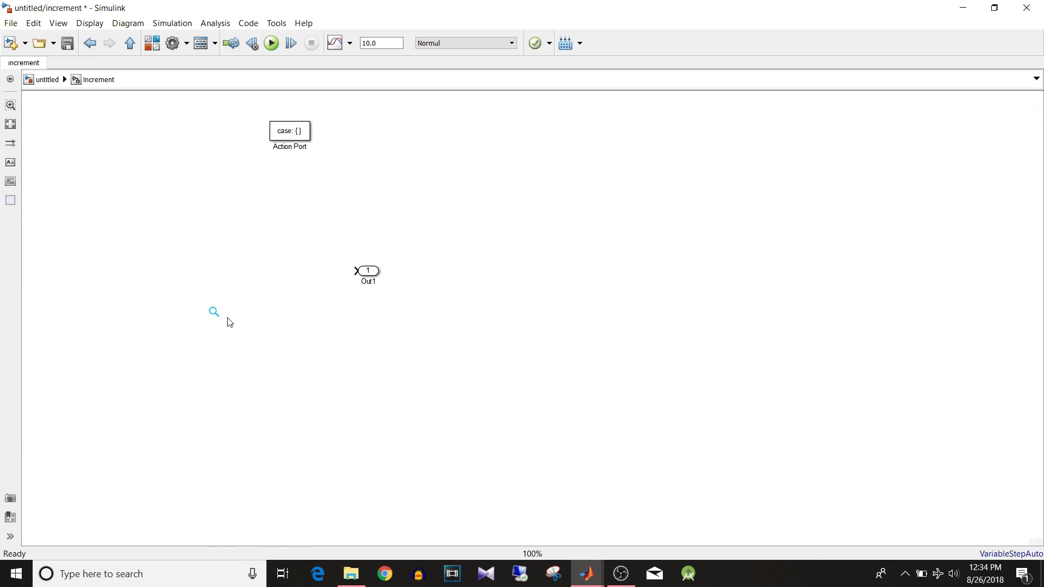
{"action": "type", "text": "incr"}
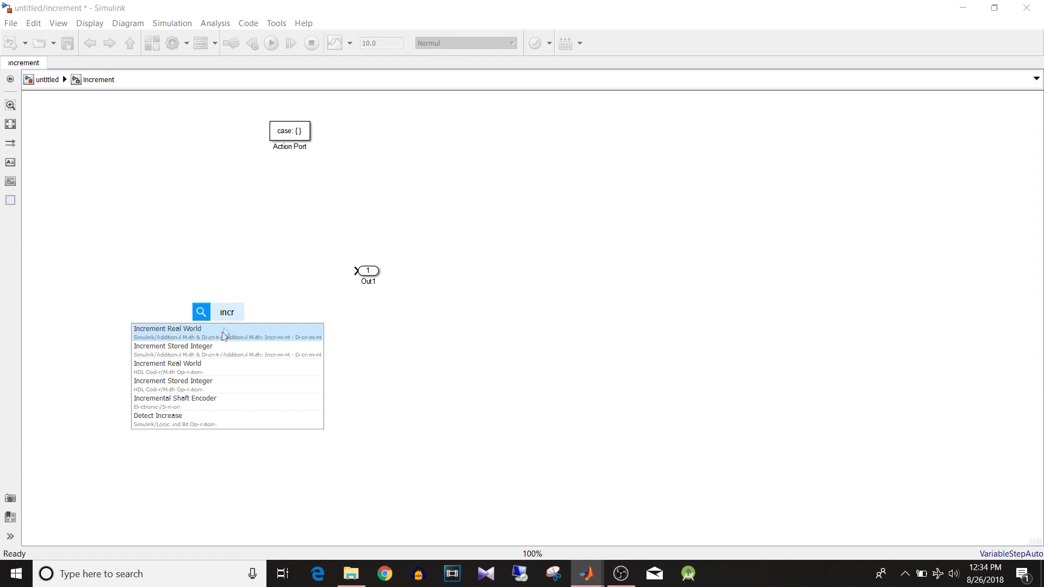
{"action": "left_click", "coordinate": [218, 337]}
{"action": "left_click_drag", "start_coordinate": [230, 319], "coordinate": [246, 275]}
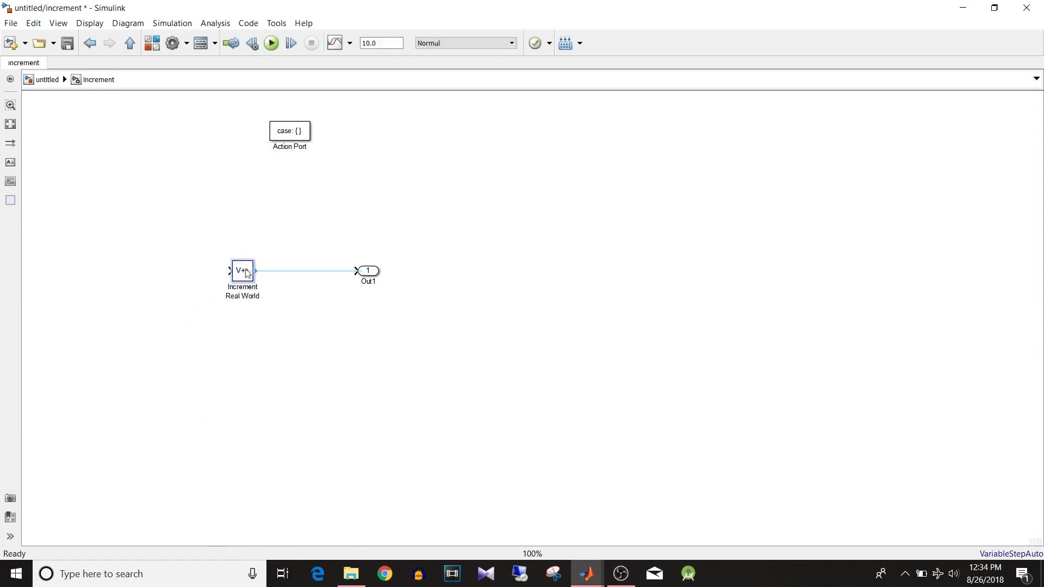
Connect the Increment Real World output to Out1 and add a Unit Delay block above the Increment Real World block.
{"action": "left_click", "coordinate": [285, 271]}
{"action": "left_click", "coordinate": [268, 217]}
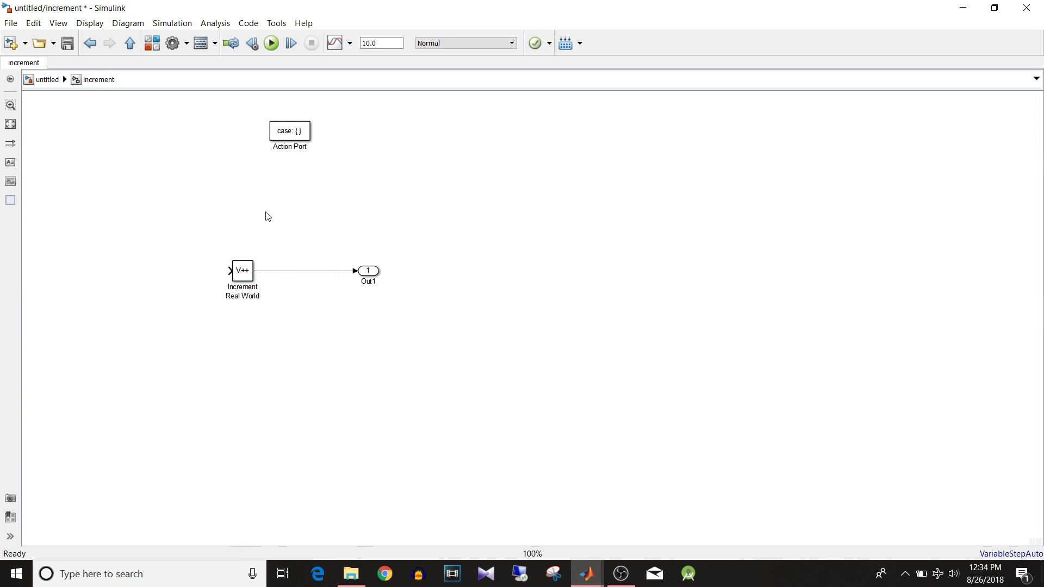
{"action": "double_click", "coordinate": [268, 217]}
{"action": "type", "text": "un"}
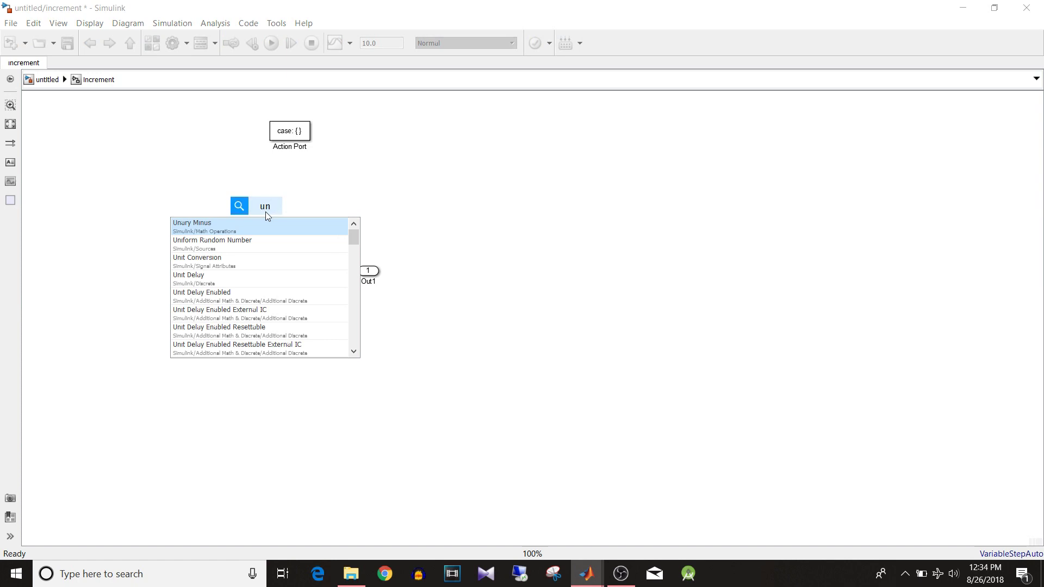
{"action": "type", "text": "it"}
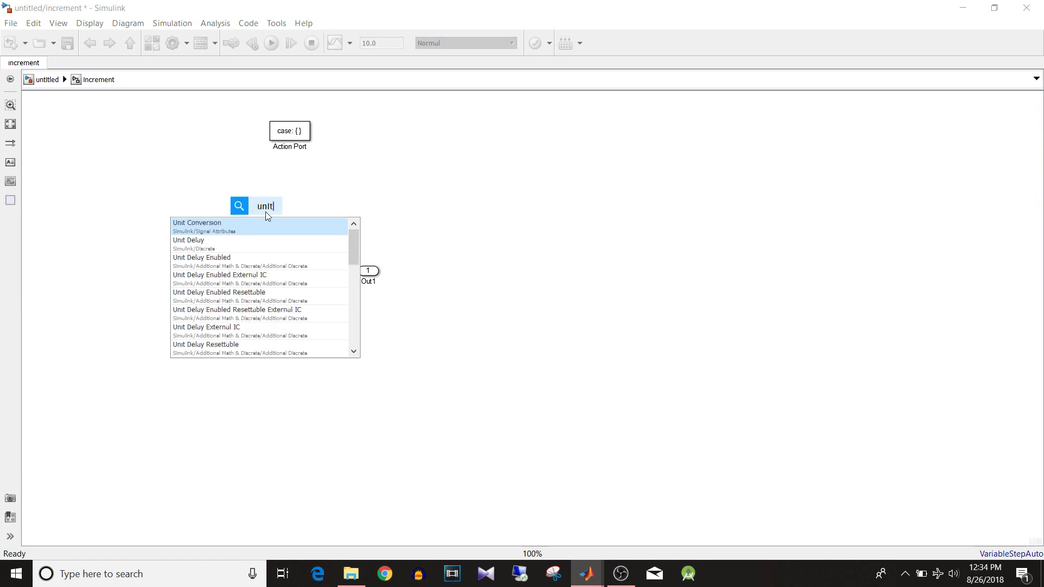
{"action": "left_click", "coordinate": [232, 247]}
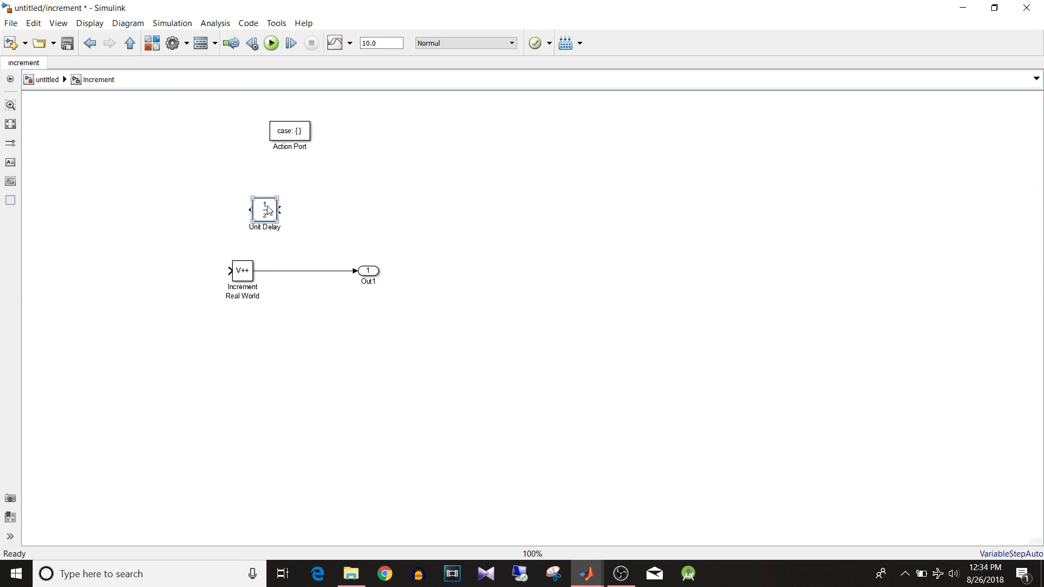
Wire the Unit Delay as a feedback loop from the Increment Real World output to its input, and align the increment block beneath it.
{"action": "left_click_drag", "start_coordinate": [279, 210], "coordinate": [319, 270]}
{"action": "mouse_move", "coordinate": [251, 209]}
{"action": "left_mouse_down"}
{"action": "mouse_move", "coordinate": [201, 233]}
{"action": "mouse_move", "coordinate": [229, 271]}
{"action": "left_mouse_up"}
{"action": "left_click_drag", "start_coordinate": [221, 236], "coordinate": [188, 236]}
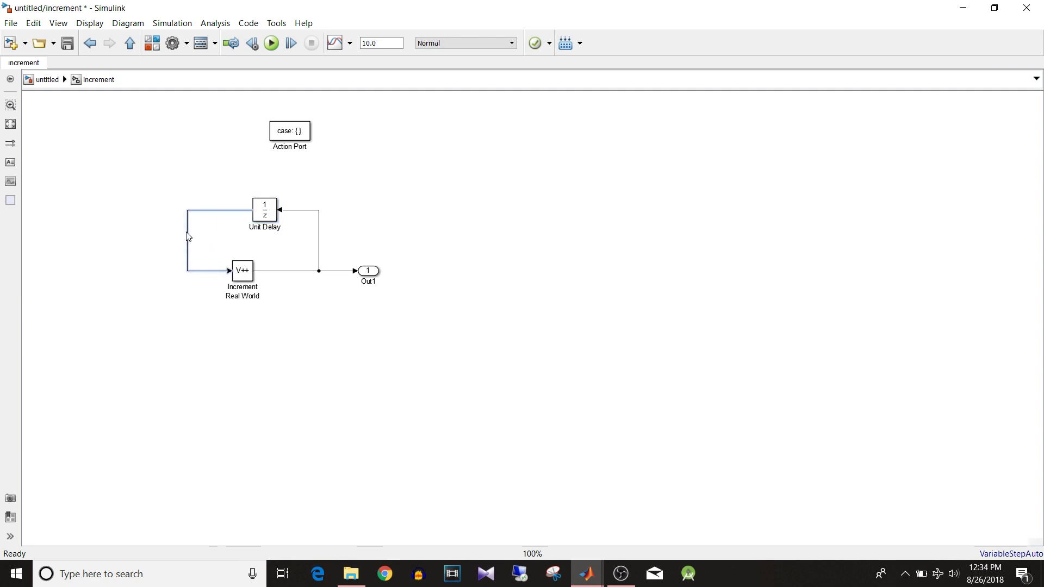
{"action": "double_click", "coordinate": [264, 210]}
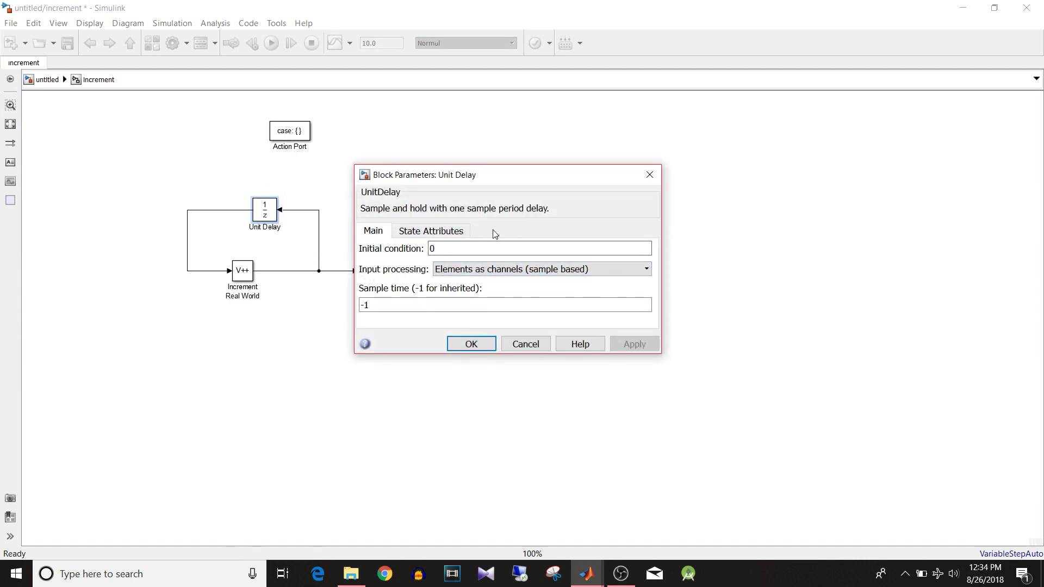
{"action": "left_click", "coordinate": [656, 178]}
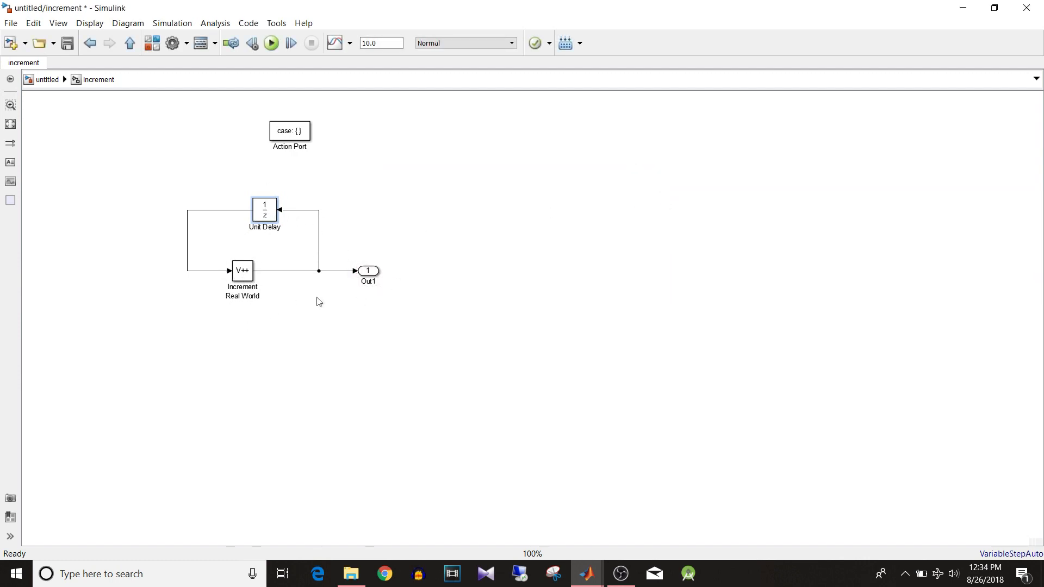
{"action": "left_click_drag", "start_coordinate": [240, 272], "coordinate": [261, 272]}
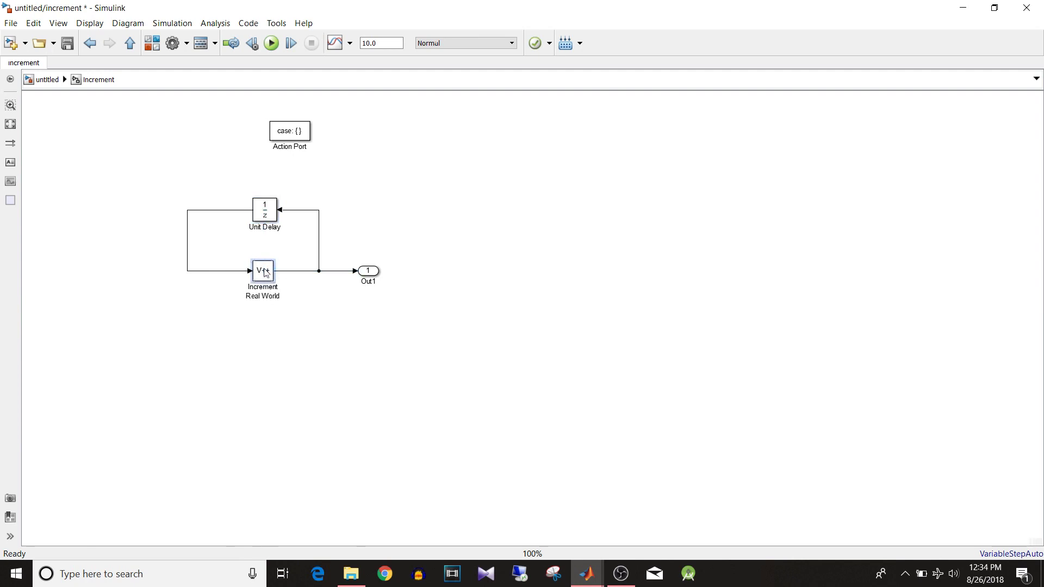
{"action": "key", "text": "space"}
Open the decrement subsystem, delete its In1 port with the connection line, and move Out1 lower.
{"action": "left_click", "coordinate": [42, 84]}
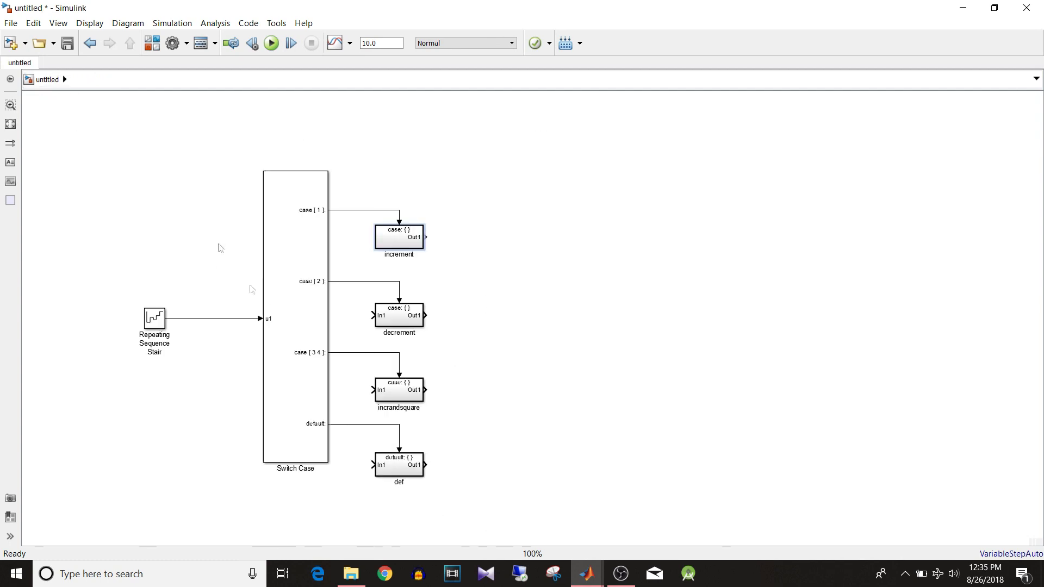
{"action": "double_click", "coordinate": [394, 316]}
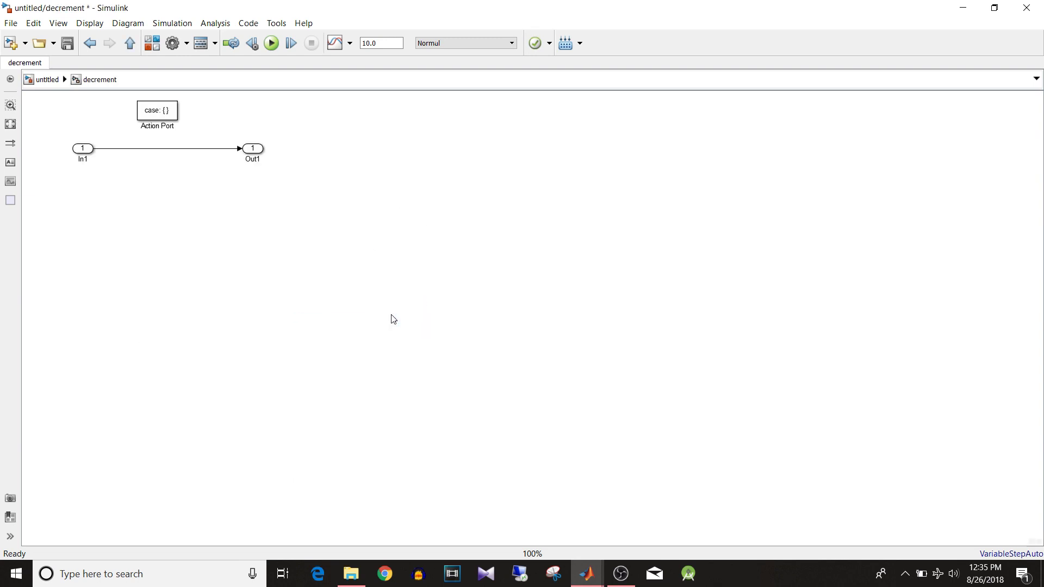
{"action": "left_click_drag", "start_coordinate": [64, 136], "coordinate": [124, 171]}
{"action": "key", "text": "Delete"}
{"action": "left_click_drag", "start_coordinate": [252, 150], "coordinate": [280, 249]}
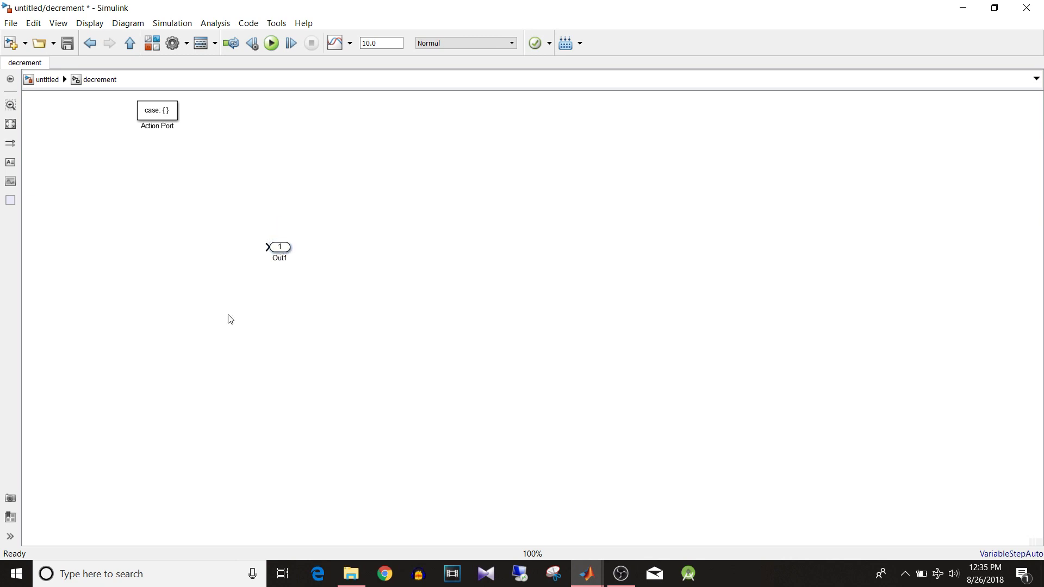
Add a Decrement Real World block in line with Out1 and connect its output to Out1.
{"action": "type", "text": "ecr"}
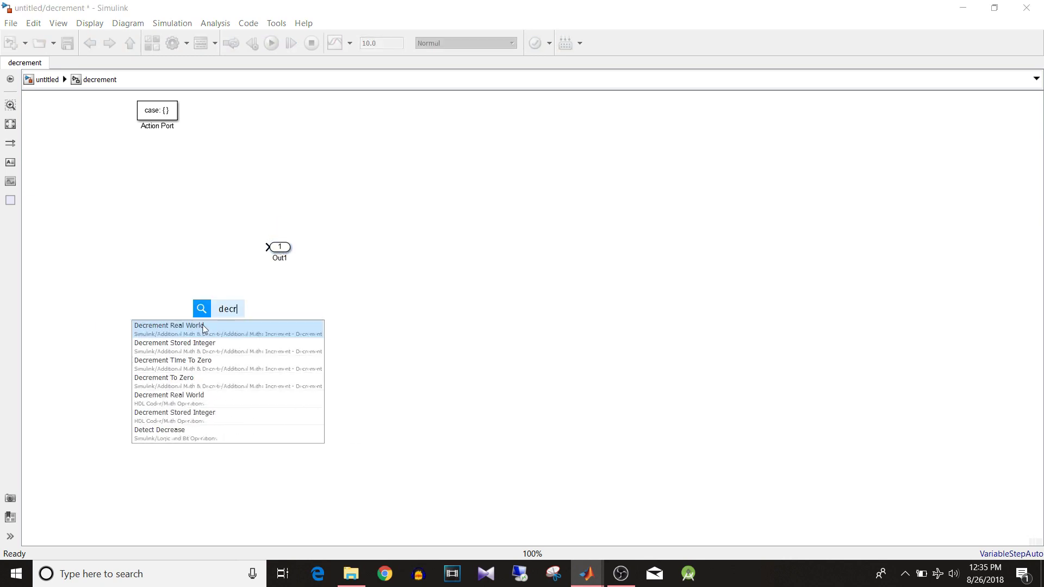
{"action": "left_click", "coordinate": [203, 328]}
{"action": "left_click_drag", "start_coordinate": [226, 313], "coordinate": [203, 252]}
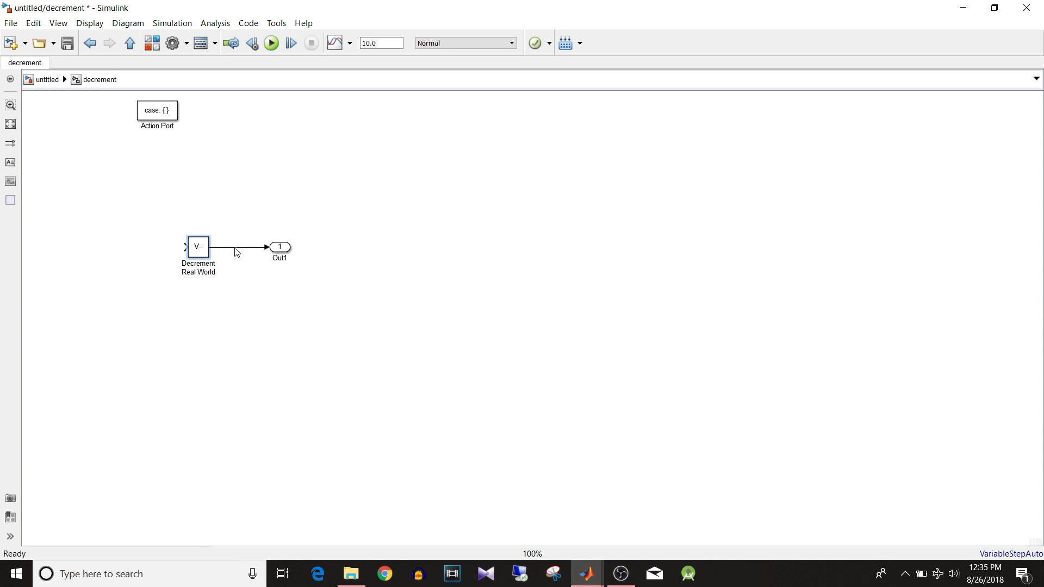
Add a Unit Delay block above the Decrement Real World block and set its initial condition to 10.
{"action": "double_click", "coordinate": [249, 201]}
{"action": "type", "text": "uni"}
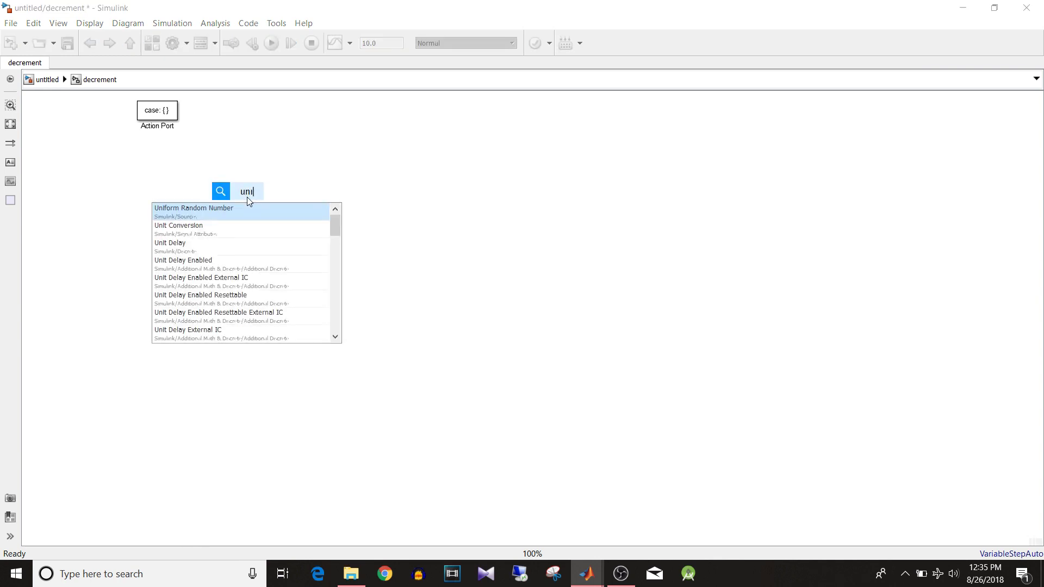
{"action": "left_click", "coordinate": [220, 251]}
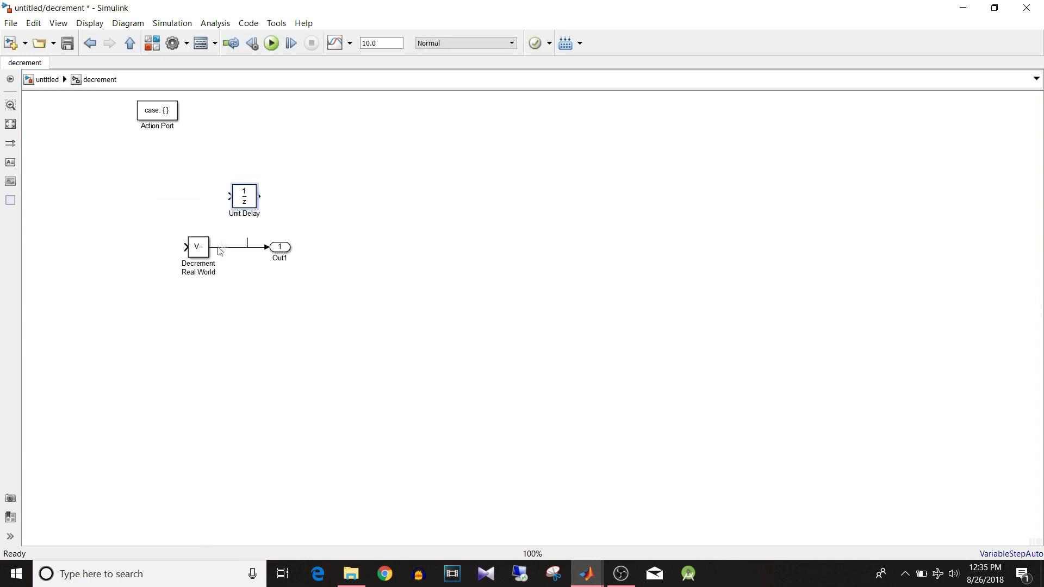
{"action": "left_click_drag", "start_coordinate": [243, 194], "coordinate": [198, 195]}
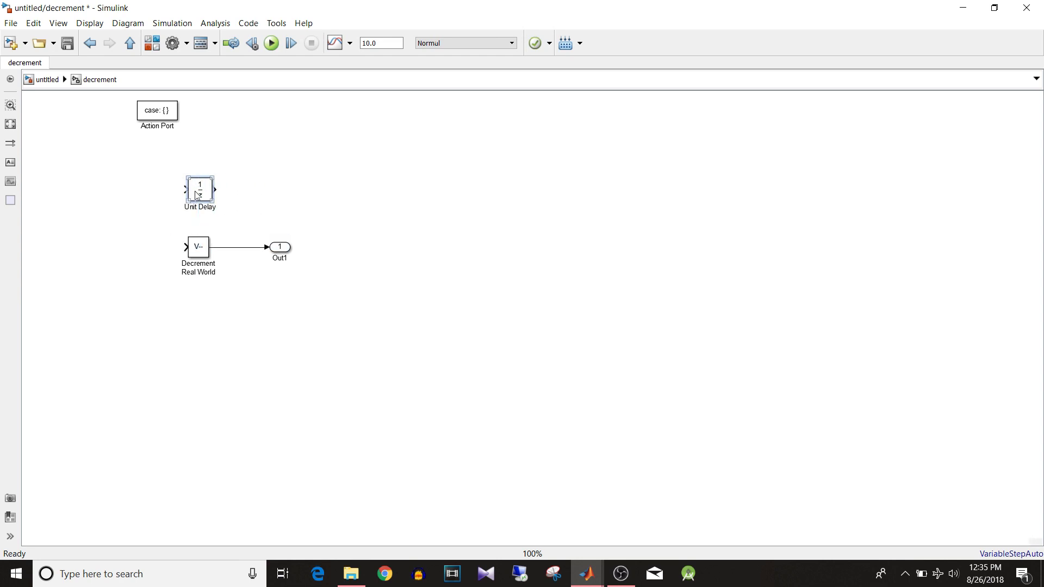
{"action": "double_click", "coordinate": [198, 195]}
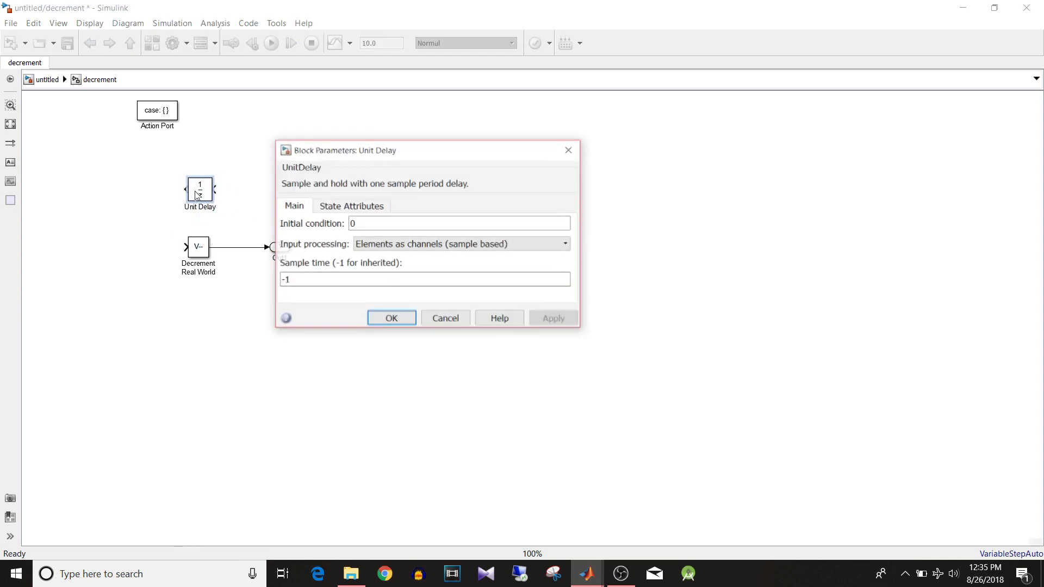
{"action": "double_click", "coordinate": [381, 225]}
{"action": "type", "text": "1"}
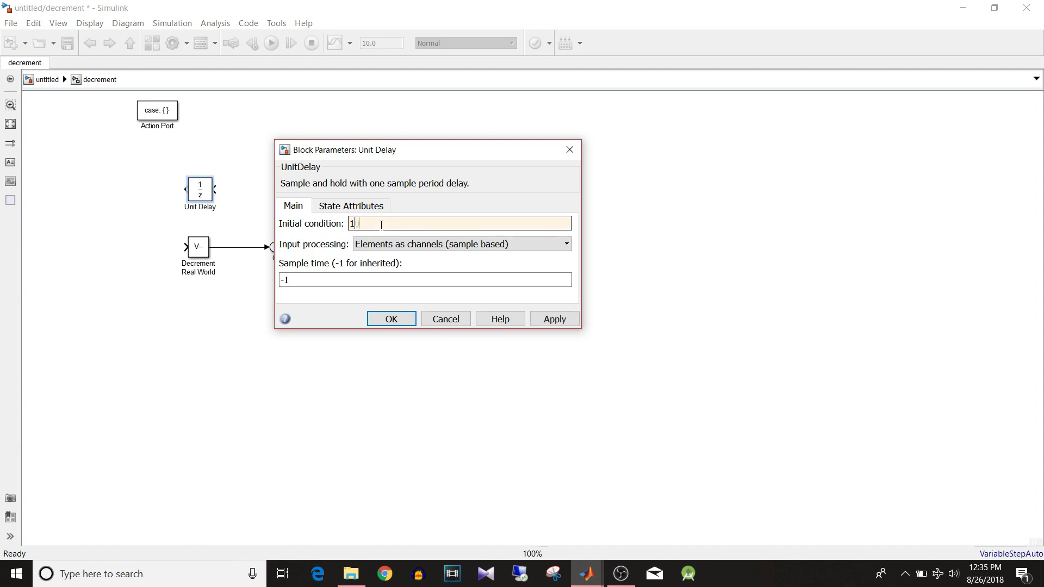
{"action": "type", "text": "0"}
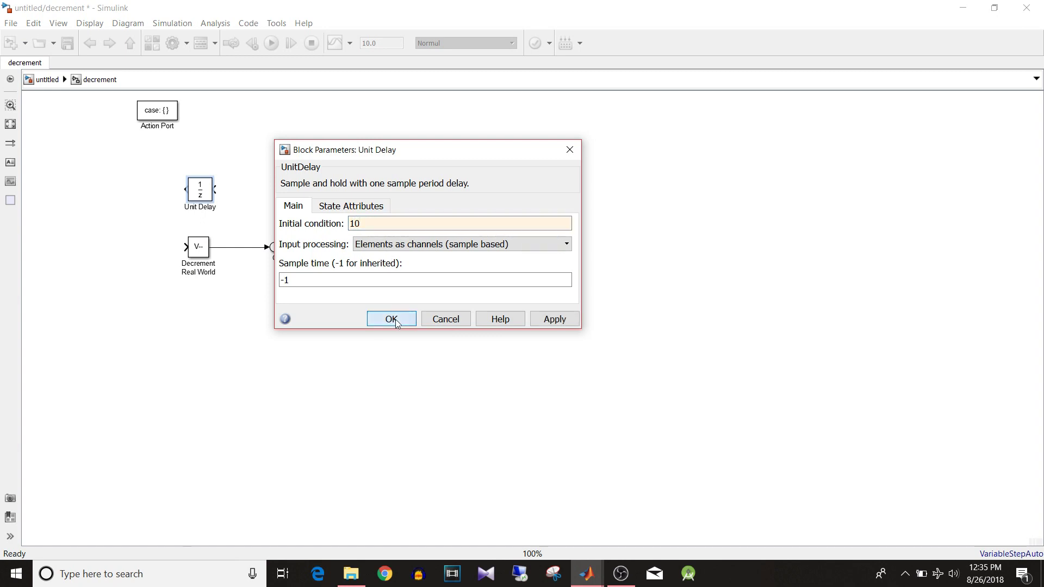
{"action": "left_click", "coordinate": [391, 320]}
Wire the Unit Delay as a feedback loop from the Decrement Real World output back to its input.
{"action": "left_click_drag", "start_coordinate": [215, 189], "coordinate": [239, 248]}
{"action": "mouse_move", "coordinate": [181, 189]}
{"action": "left_mouse_down"}
{"action": "mouse_move", "coordinate": [149, 243]}
{"action": "mouse_move", "coordinate": [184, 247]}
{"action": "mouse_move", "coordinate": [131, 229]}
{"action": "left_mouse_up"}
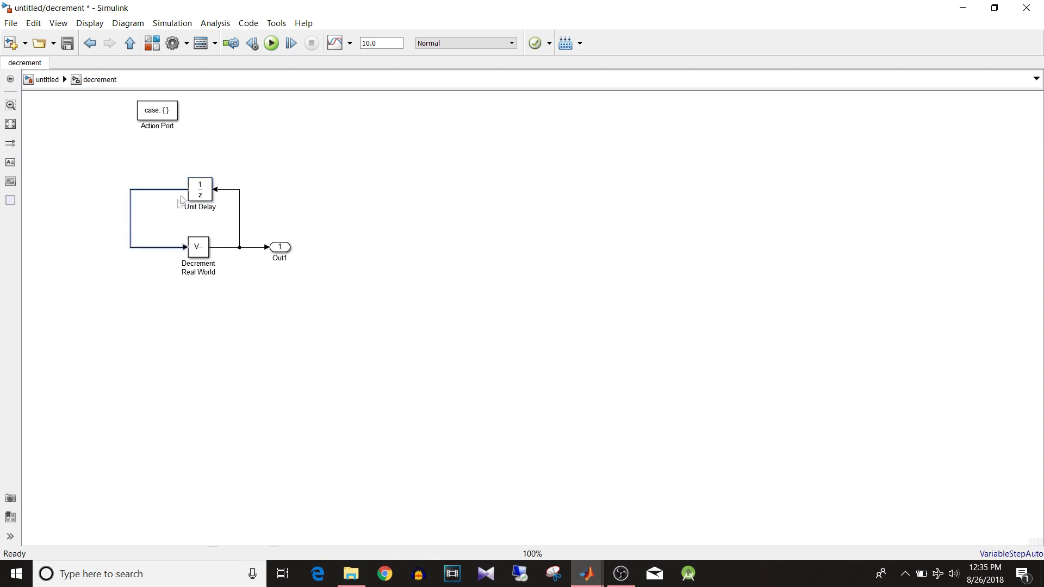
{"action": "left_click", "coordinate": [202, 193]}
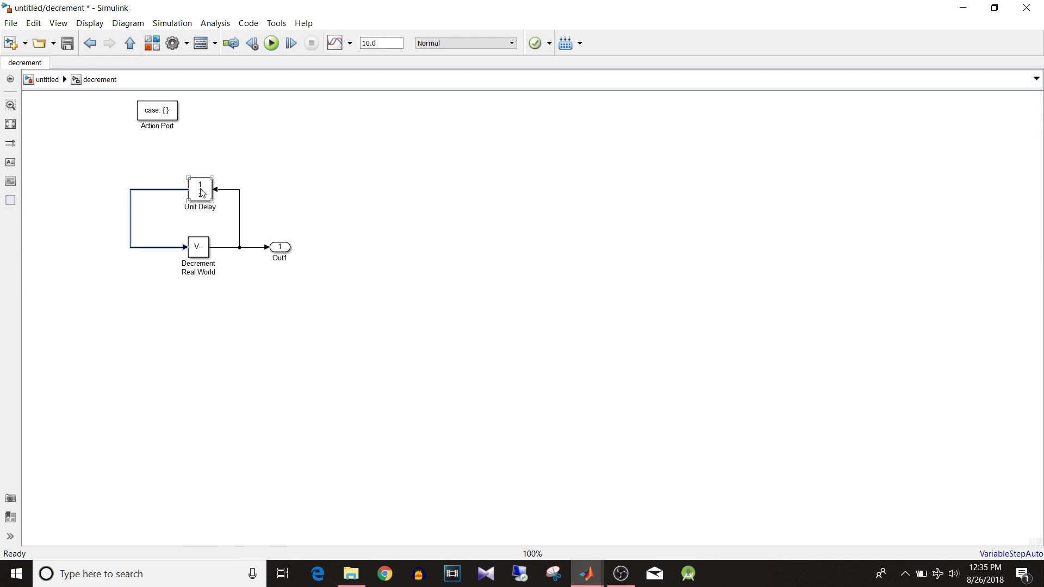
Copy the Unit Delay, Increment Real World and Out1 blocks with their wiring from the increment subsystem.
{"action": "left_click", "coordinate": [48, 80]}
{"action": "left_click", "coordinate": [399, 245]}
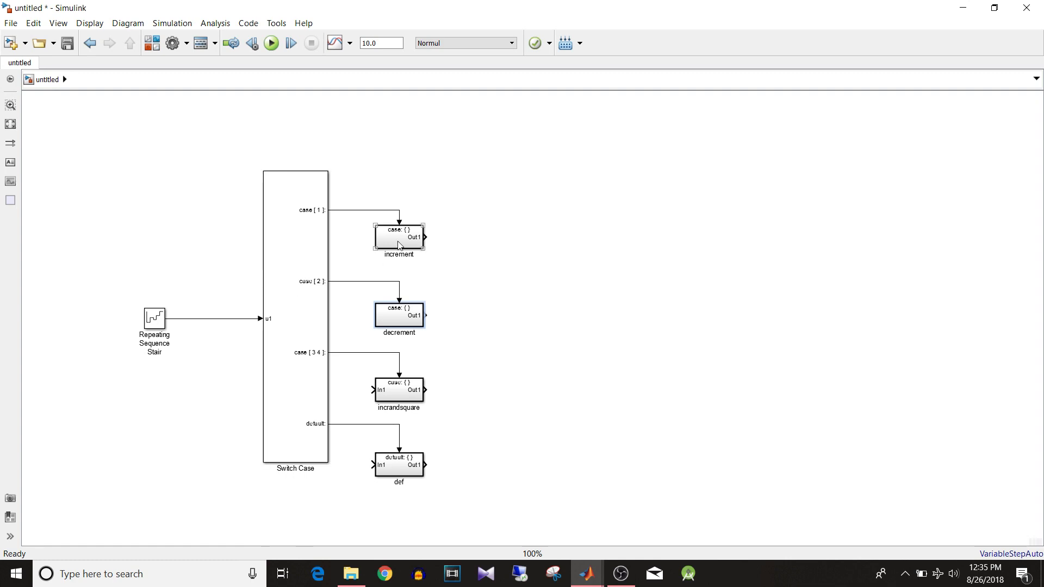
{"action": "double_click", "coordinate": [398, 245]}
{"action": "left_click_drag", "start_coordinate": [281, 235], "coordinate": [781, 522]}
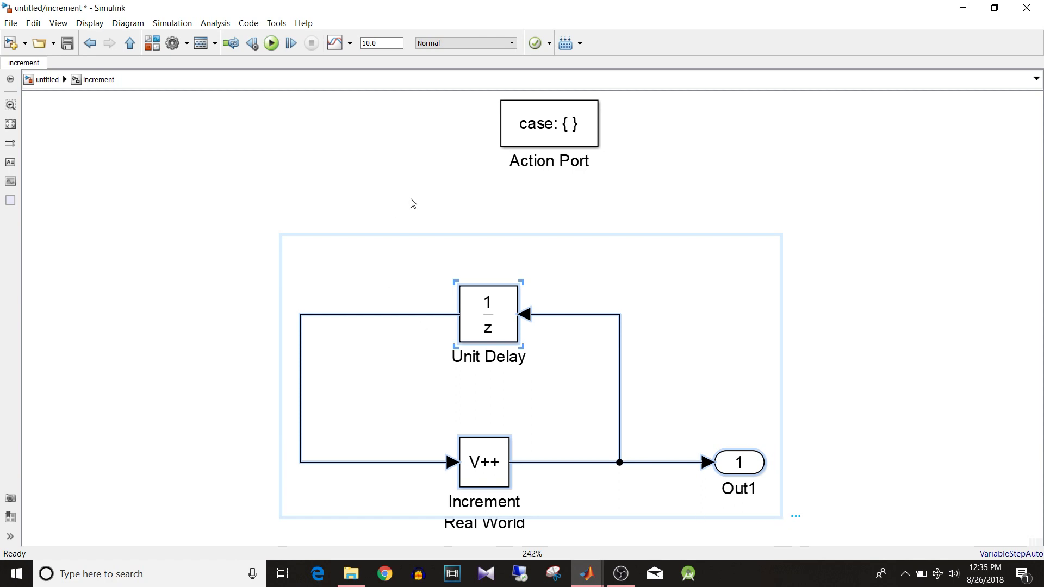
{"action": "left_click", "coordinate": [81, 80]}
{"action": "key", "text": "Escape"}
Replace the In1 and Out1 ports in the incrandsquare subsystem with the copied increment loop, placed below the Action Port.
{"action": "left_click", "coordinate": [406, 394]}
{"action": "double_click", "coordinate": [406, 393]}
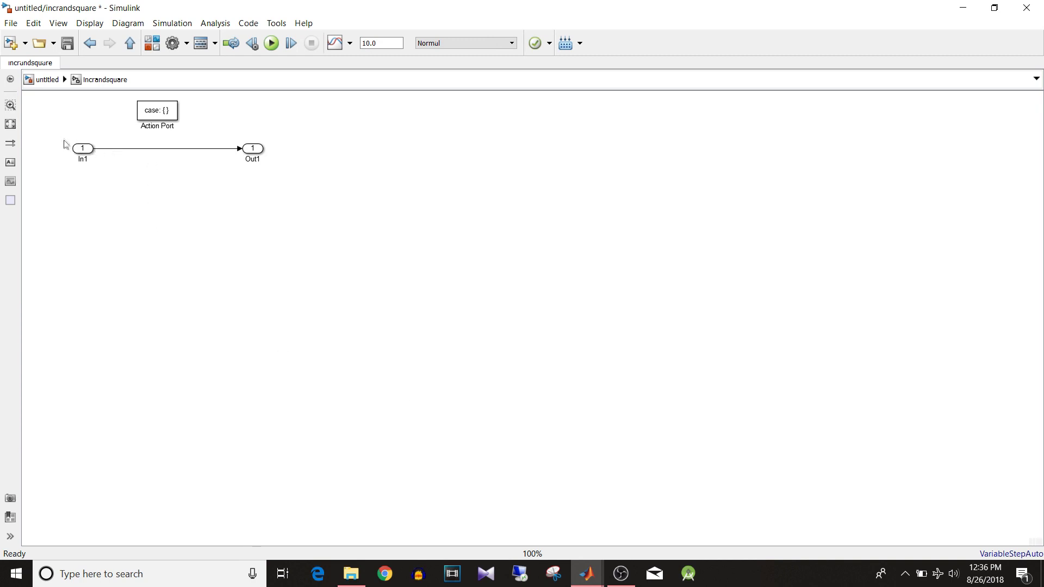
{"action": "left_click_drag", "start_coordinate": [66, 139], "coordinate": [296, 196]}
{"action": "key", "text": "Delete"}
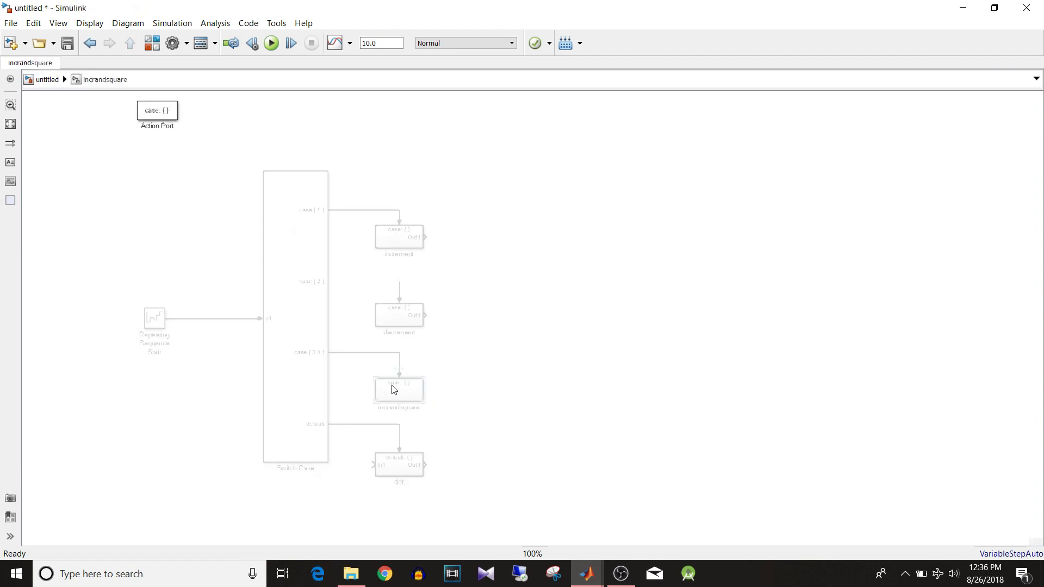
{"action": "key", "text": "ctrl+v"}
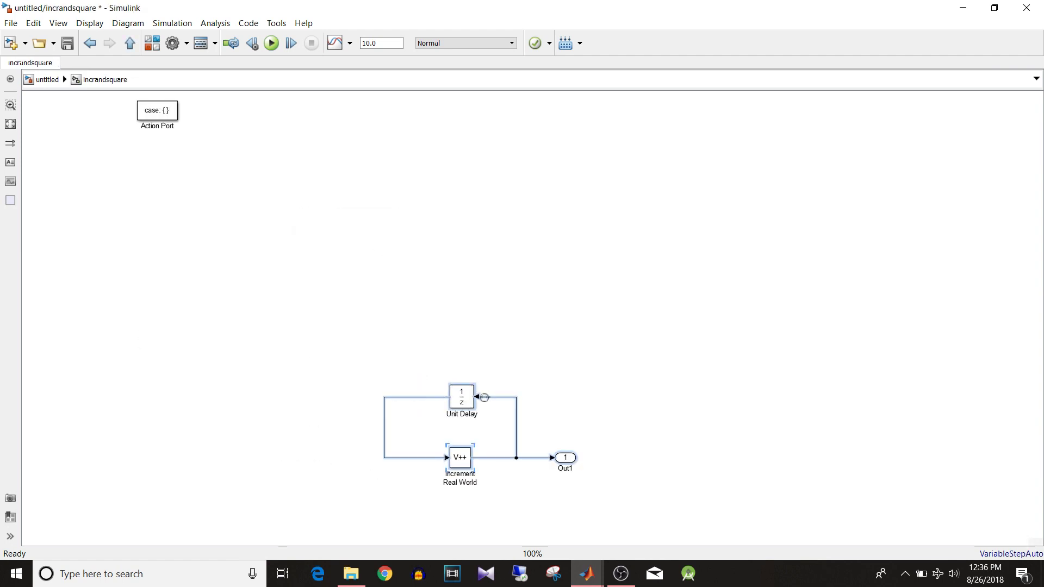
{"action": "left_click_drag", "start_coordinate": [461, 400], "coordinate": [157, 189]}
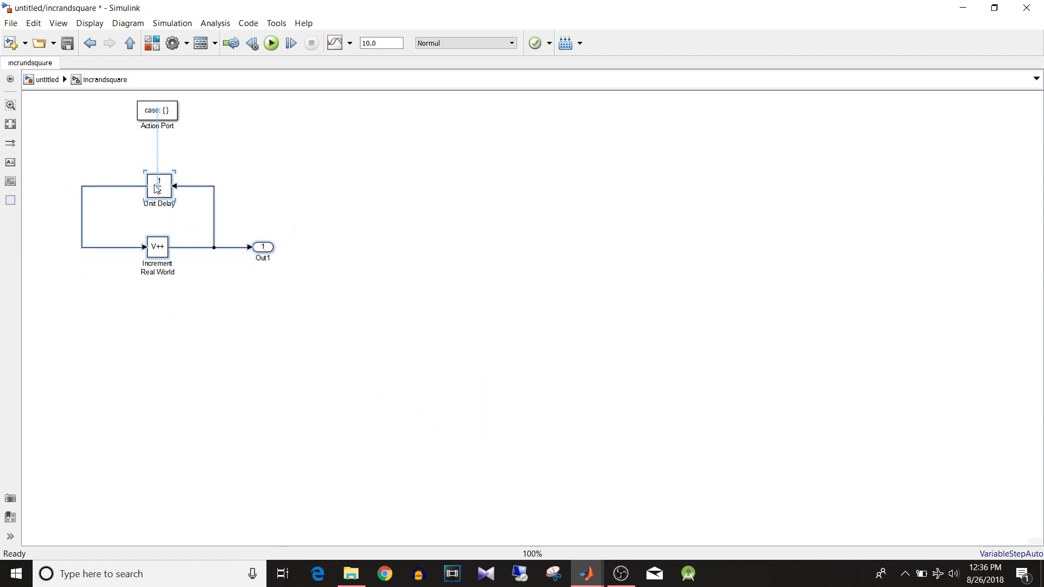
{"action": "left_click", "coordinate": [186, 324]}
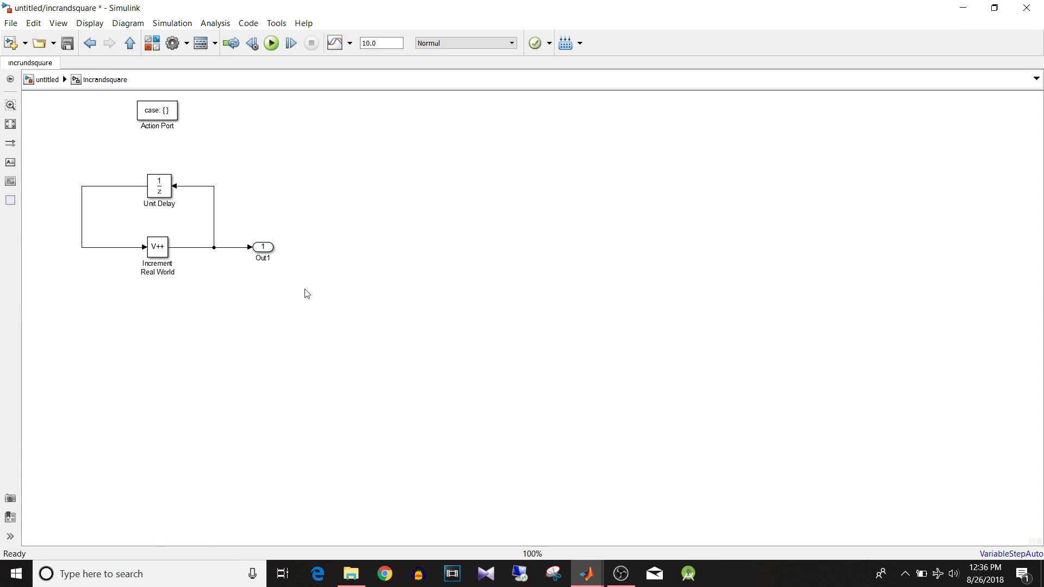
Delete Out1's direct connection to the loop, move Out1 farther away, and place an enlarged Product block between them.
{"action": "type", "text": "pro"}
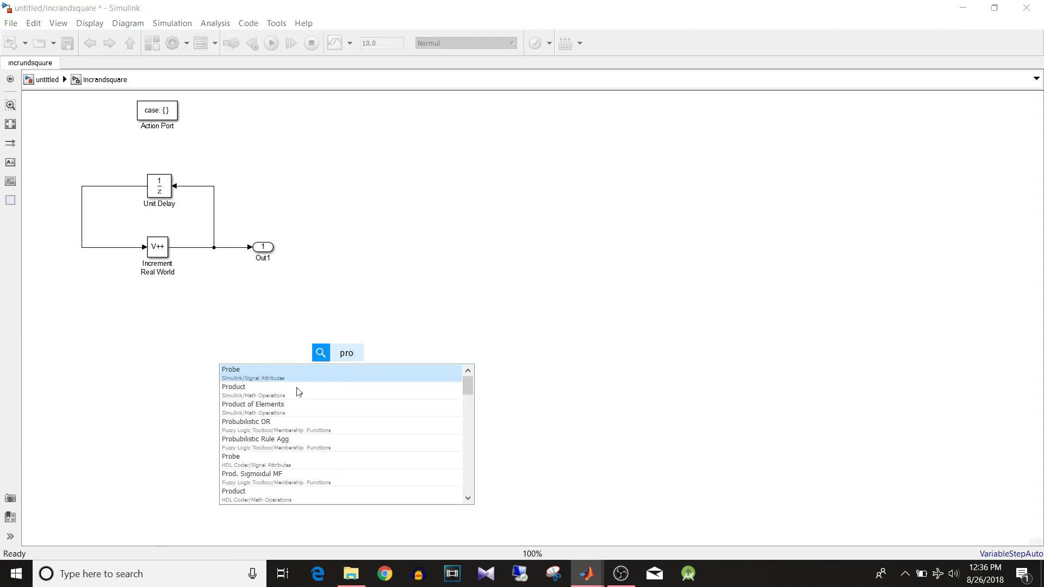
{"action": "left_click", "coordinate": [299, 392]}
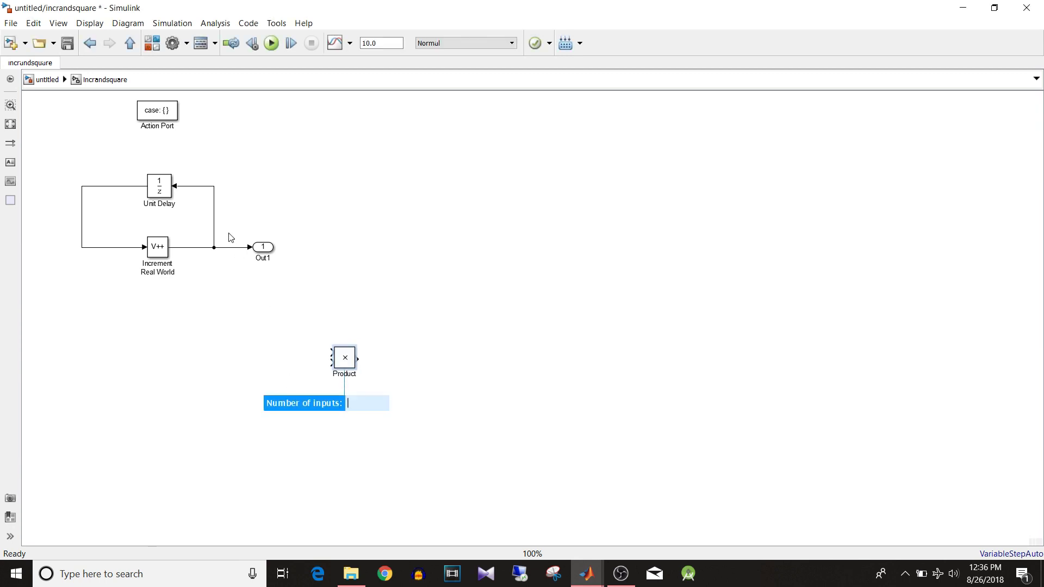
{"action": "left_click_drag", "start_coordinate": [231, 238], "coordinate": [362, 248]}
{"action": "key", "text": "Delete"}
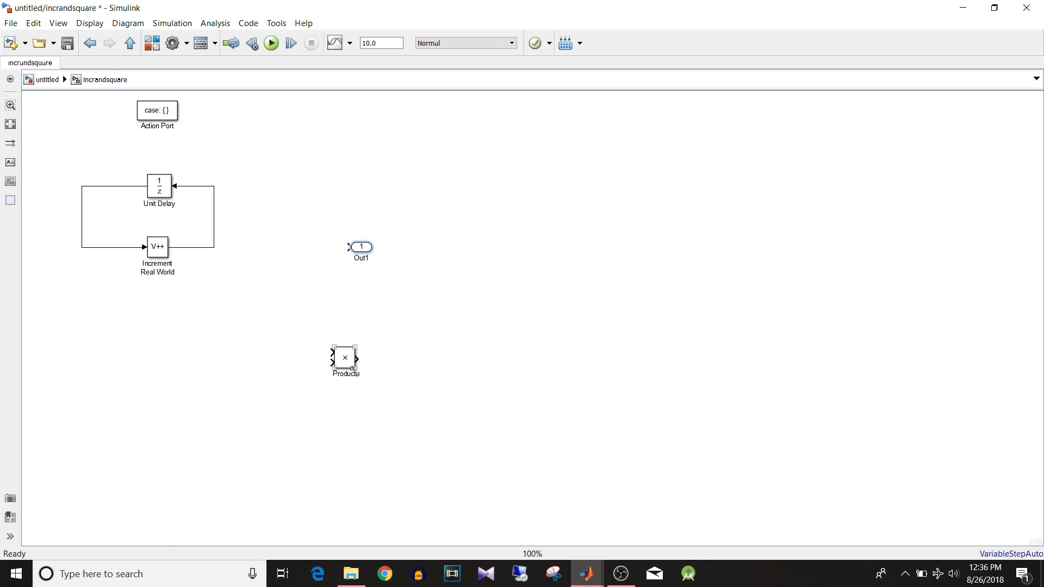
{"action": "left_click", "coordinate": [353, 374]}
{"action": "left_click_drag", "start_coordinate": [352, 369], "coordinate": [310, 265]}
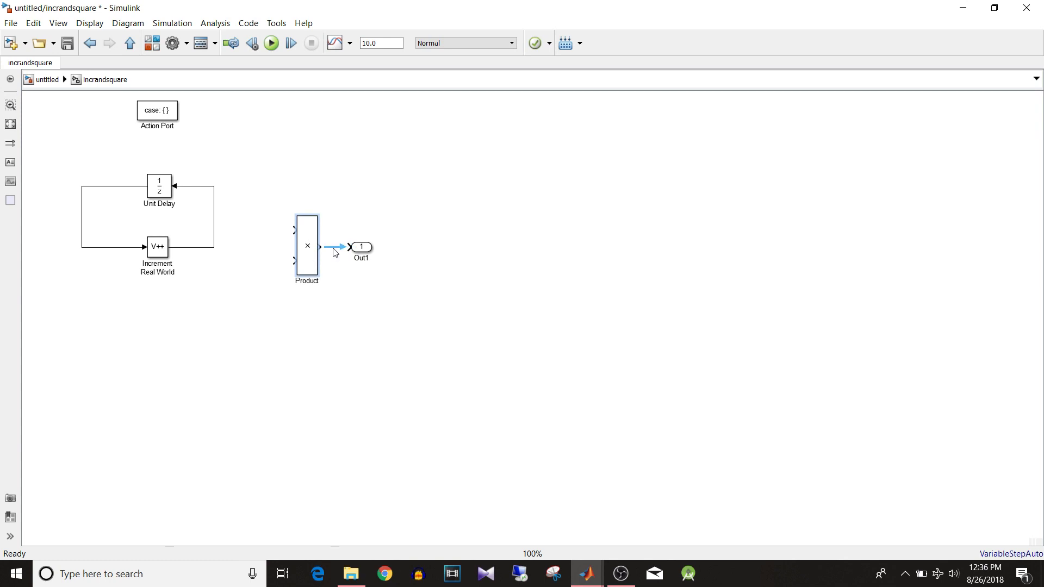
Connect the Increment Real World output to both Product inputs and the Product output to Out1, and return to the top-level model.
{"action": "left_click", "coordinate": [299, 235]}
{"action": "left_click_drag", "start_coordinate": [293, 231], "coordinate": [214, 230]}
{"action": "left_click_drag", "start_coordinate": [295, 260], "coordinate": [212, 247]}
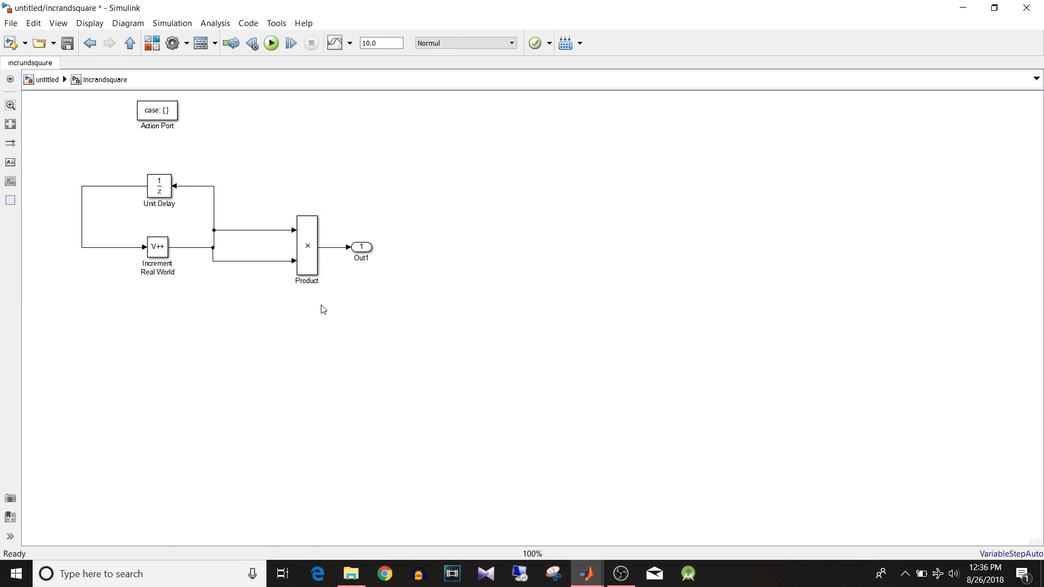
{"action": "left_click", "coordinate": [317, 277]}
{"action": "left_click", "coordinate": [312, 233]}
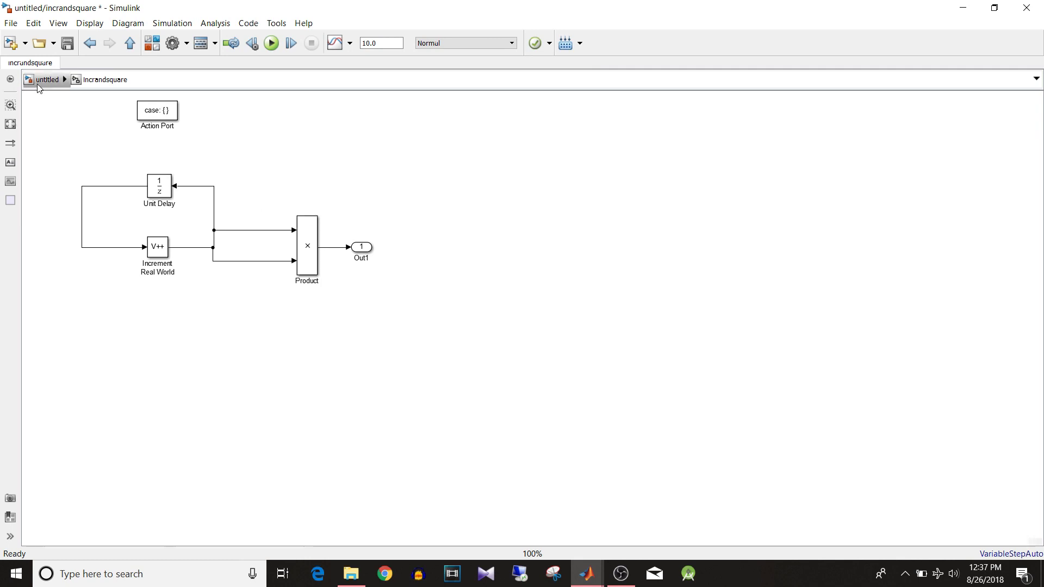
{"action": "left_click", "coordinate": [46, 80]}
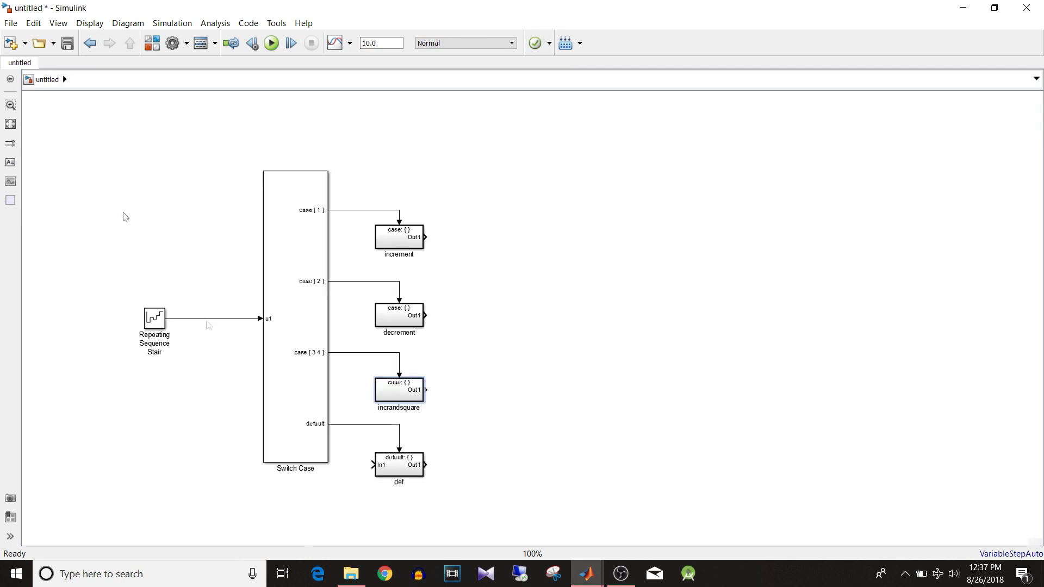
Delete the In1 port in the def subsystem and add a Constant block with value -5.
{"action": "double_click", "coordinate": [405, 469]}
{"action": "left_click_drag", "start_coordinate": [58, 122], "coordinate": [124, 200]}
{"action": "key", "text": "Delete"}
{"action": "type", "text": "c"}
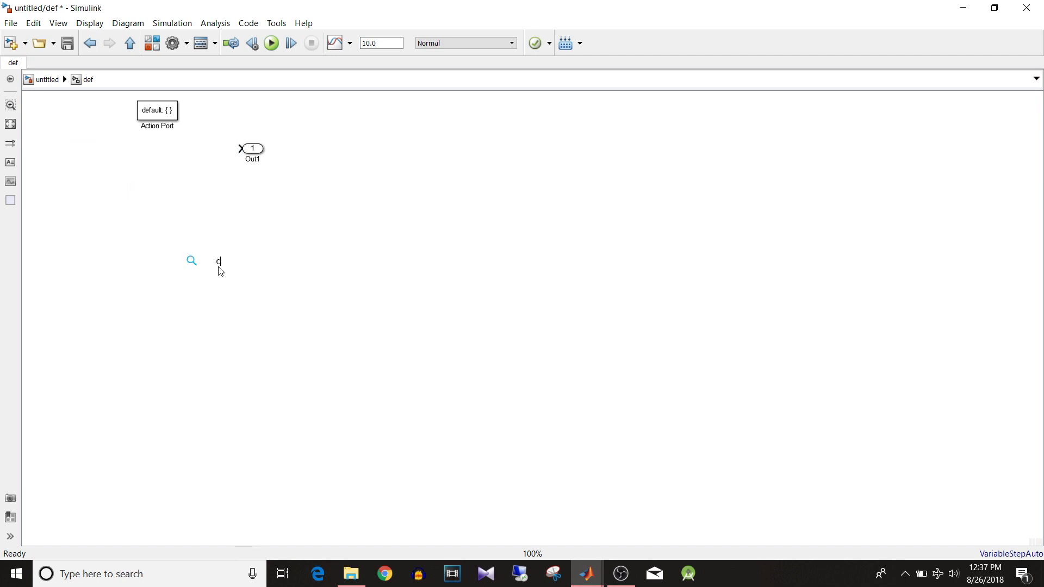
{"action": "type", "text": "on"}
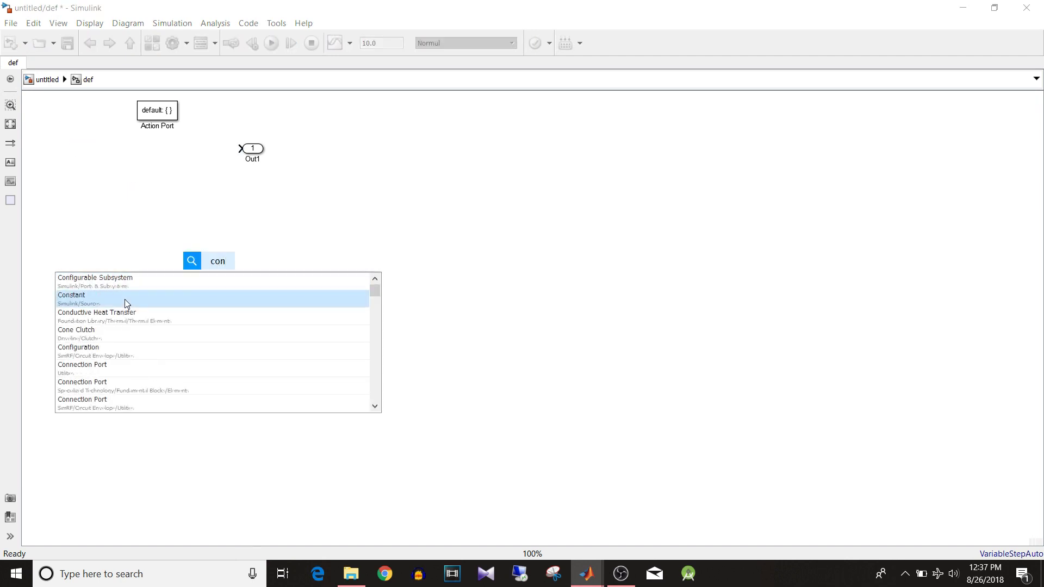
{"action": "left_click", "coordinate": [125, 299]}
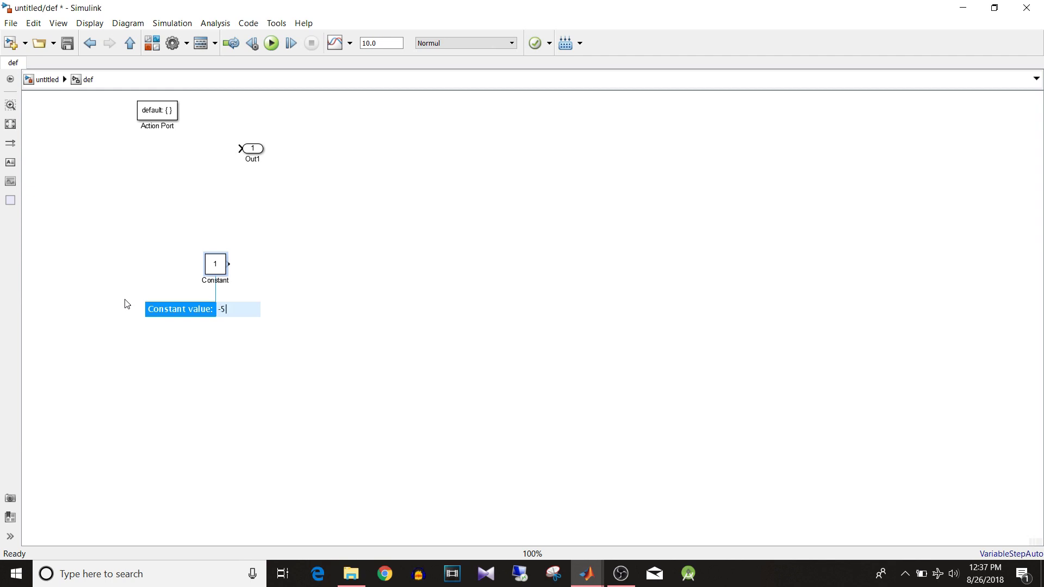
{"action": "key", "text": "Return"}
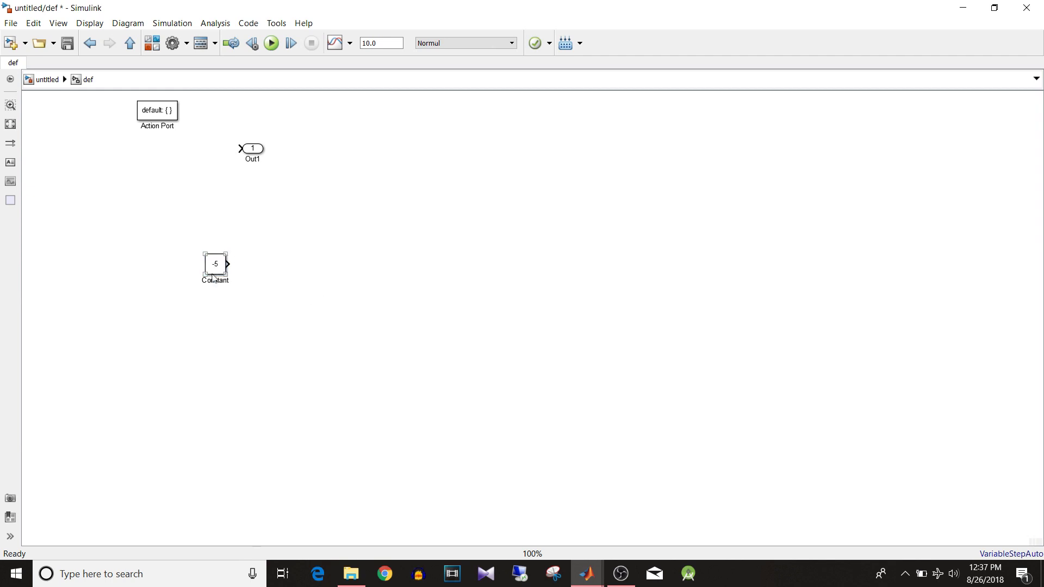
Align the Constant block with Out1, connect the two, and return to the top-level model.
{"action": "left_click_drag", "start_coordinate": [219, 267], "coordinate": [110, 149]}
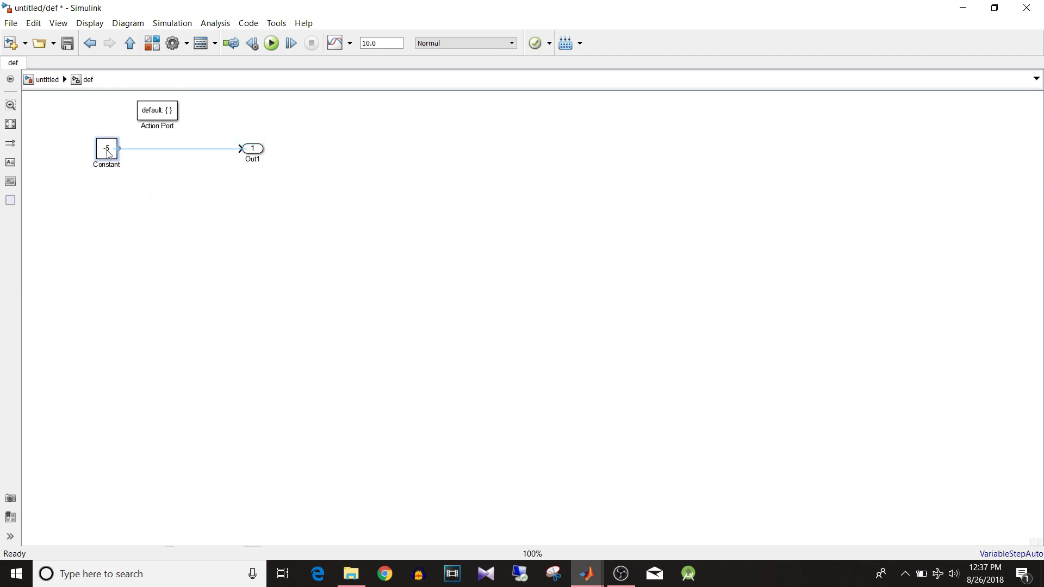
{"action": "left_click", "coordinate": [177, 149]}
{"action": "key", "text": "space"}
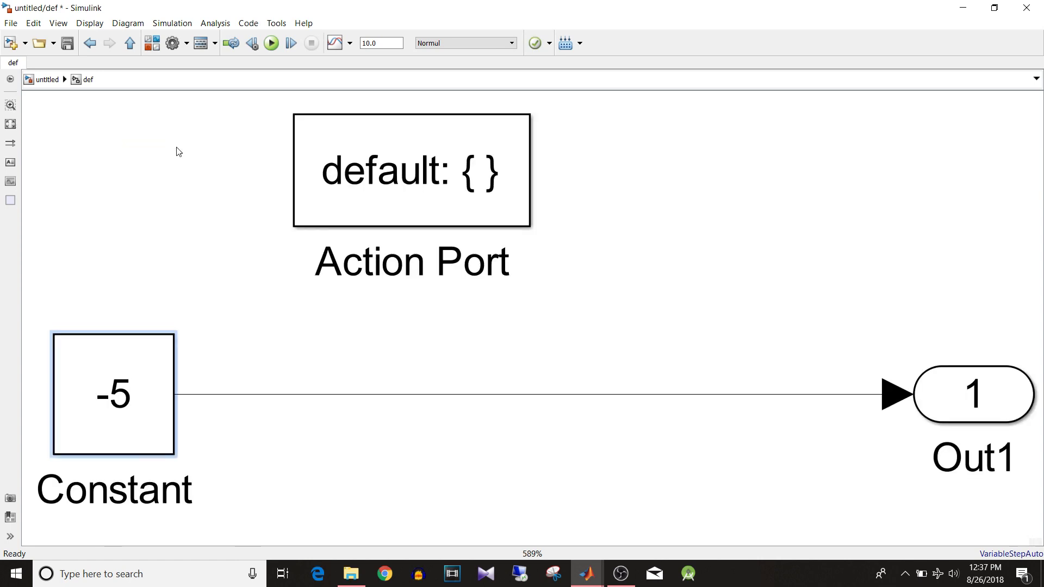
{"action": "left_click", "coordinate": [39, 79]}
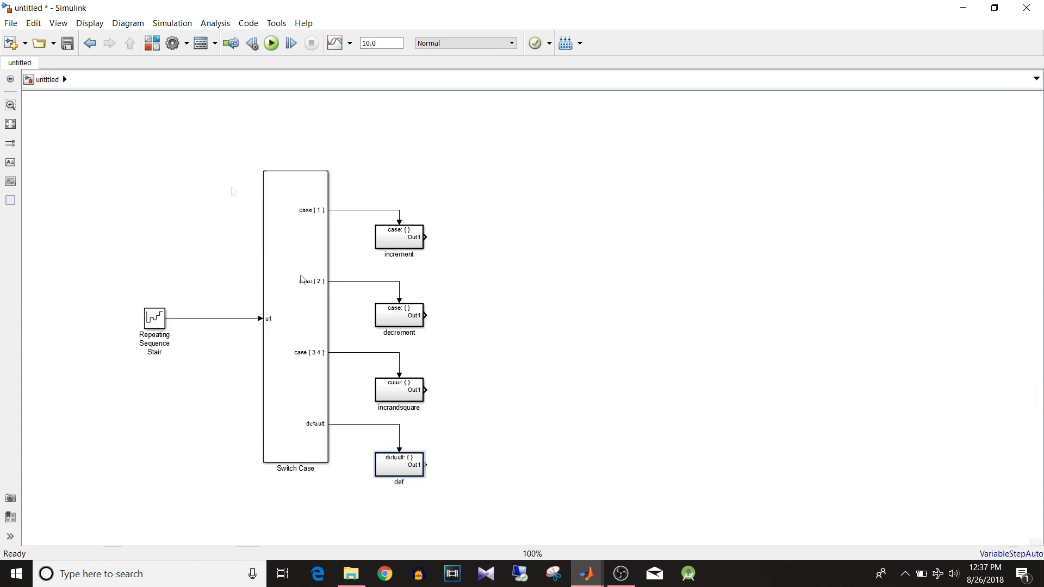
Review the block wiring inside the incrandsquare subsystem and return to the top-level model.
{"action": "double_click", "coordinate": [395, 383]}
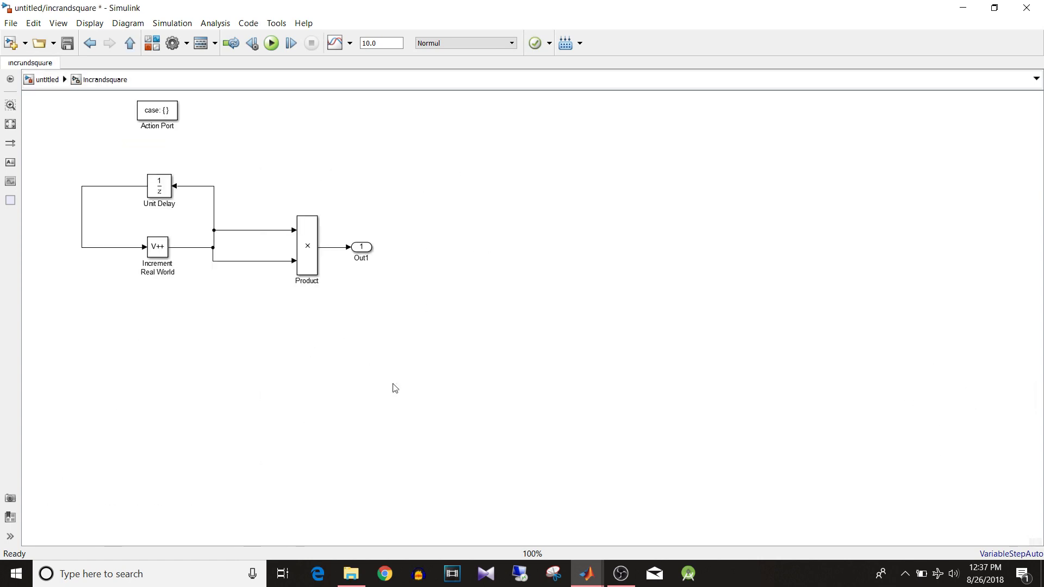
{"action": "key", "text": "space"}
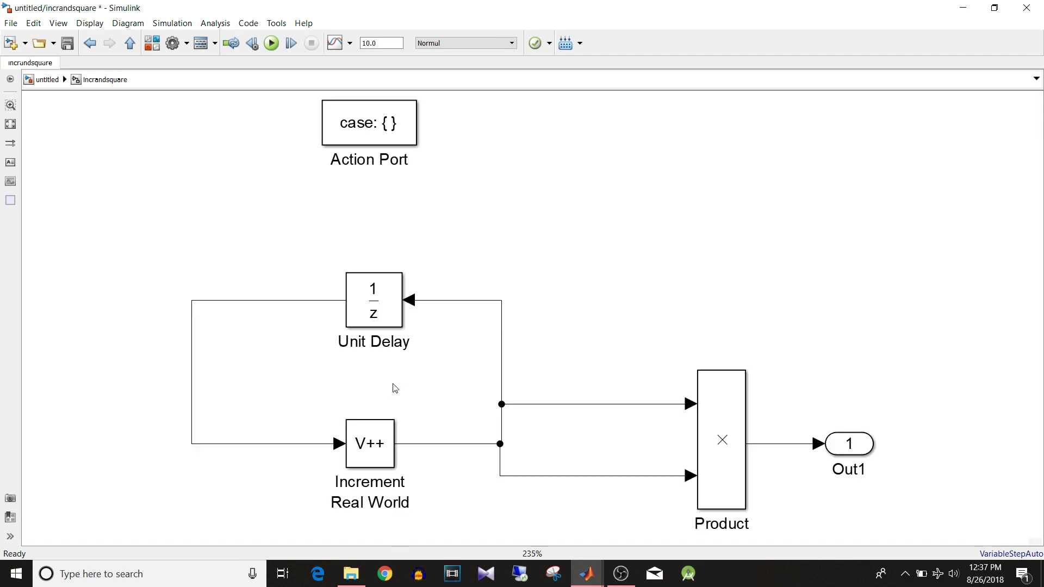
{"action": "left_click", "coordinate": [379, 324]}
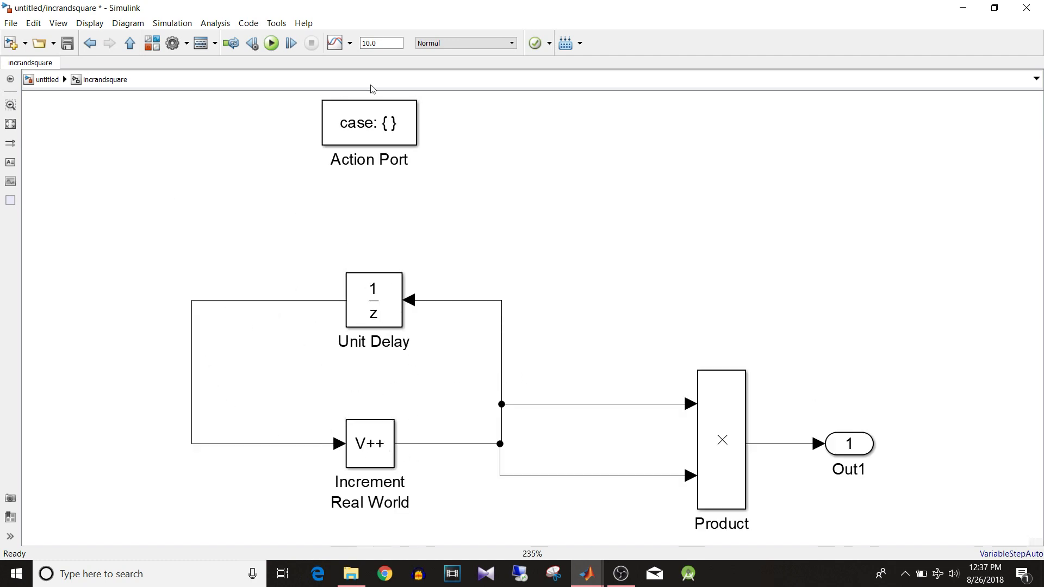
{"action": "left_click", "coordinate": [47, 79]}
{"action": "left_click", "coordinate": [385, 312]}
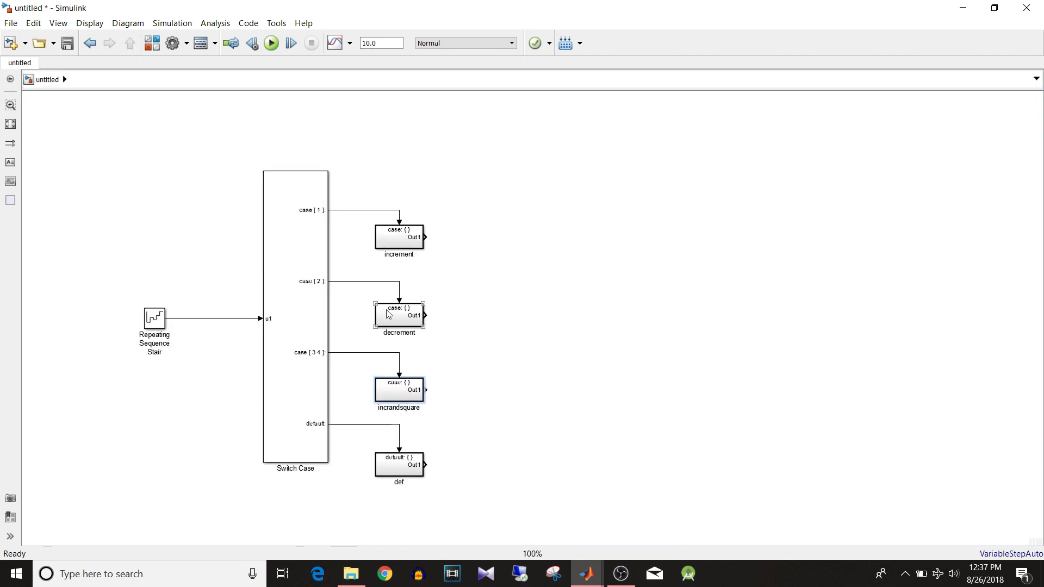
{"action": "left_click", "coordinate": [397, 246]}
{"action": "left_click", "coordinate": [569, 302]}
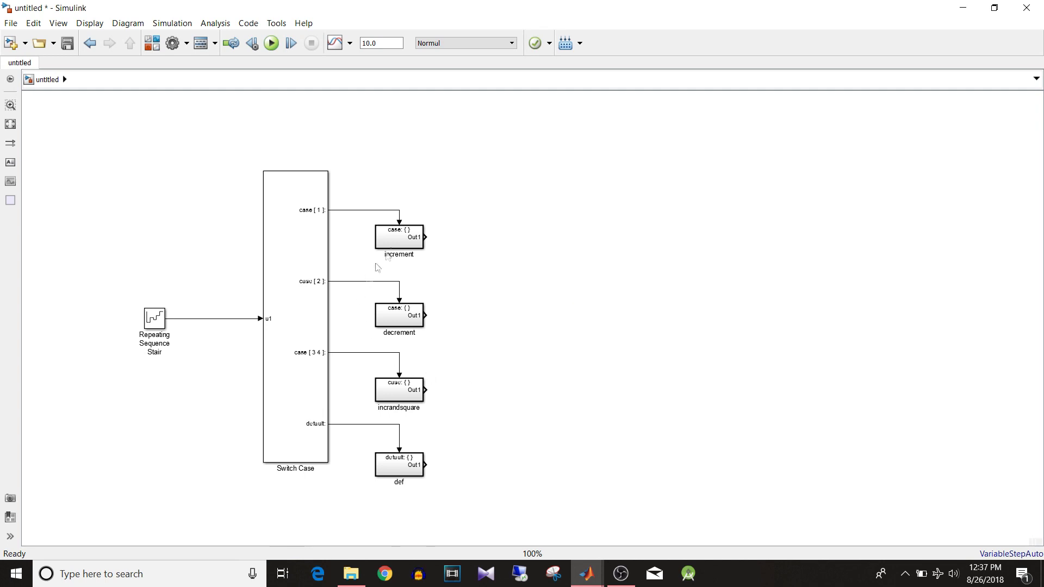
Add an enlarged Merge block with 4 inputs and connect the outputs of all four action subsystems to it.
{"action": "double_click", "coordinate": [614, 351]}
{"action": "type", "text": "mer"}
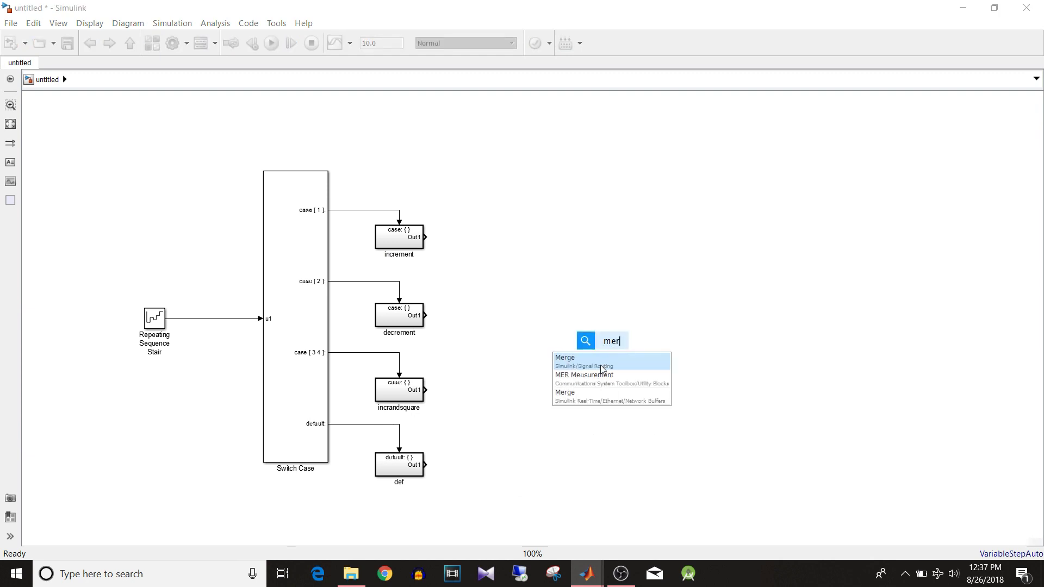
{"action": "left_click", "coordinate": [602, 363]}
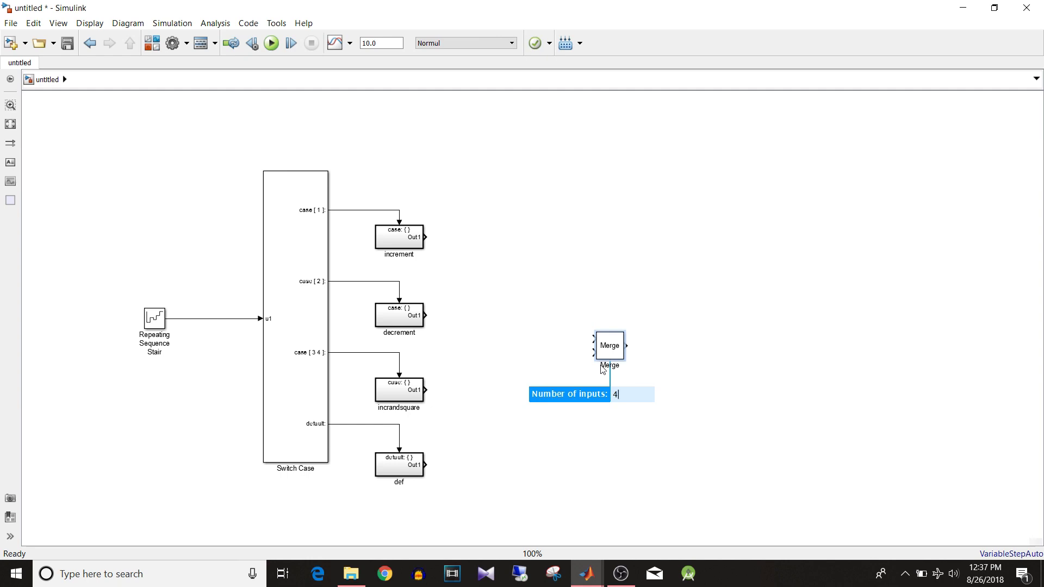
{"action": "key", "text": "Return"}
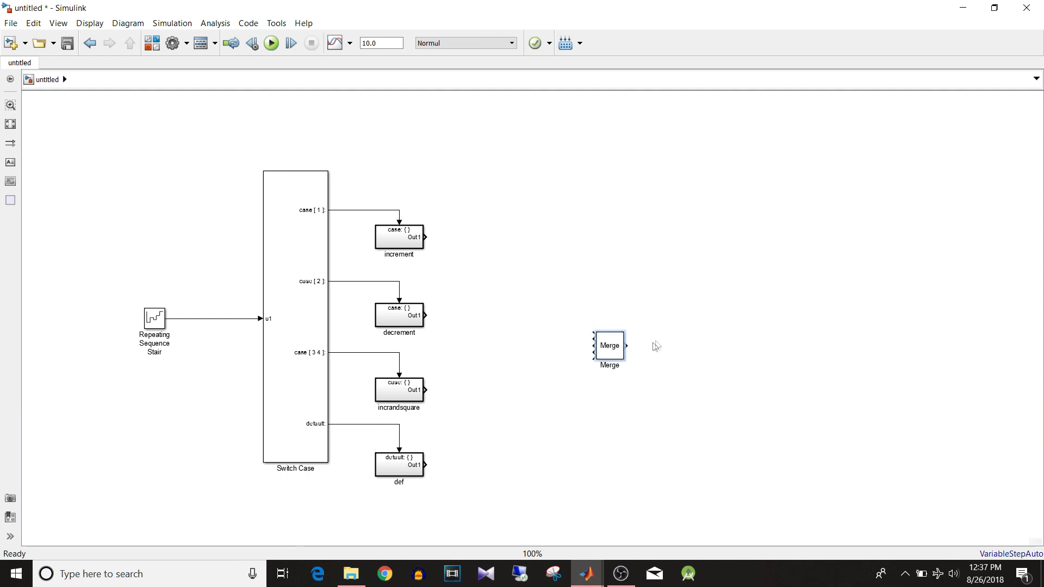
{"action": "left_click_drag", "start_coordinate": [366, 235], "coordinate": [447, 466]}
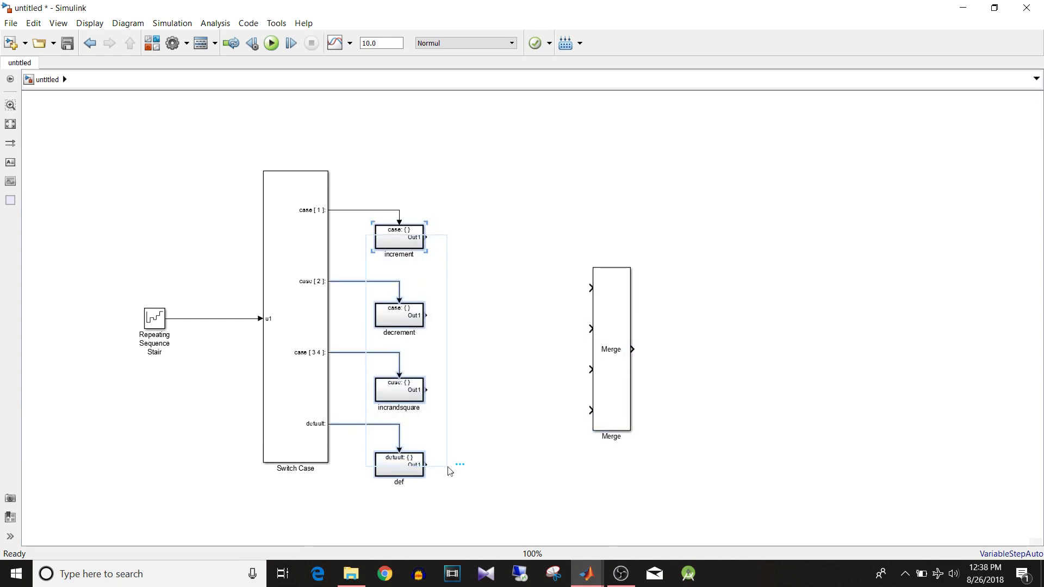
{"action": "left_click", "coordinate": [612, 403], "text": "ctrl"}
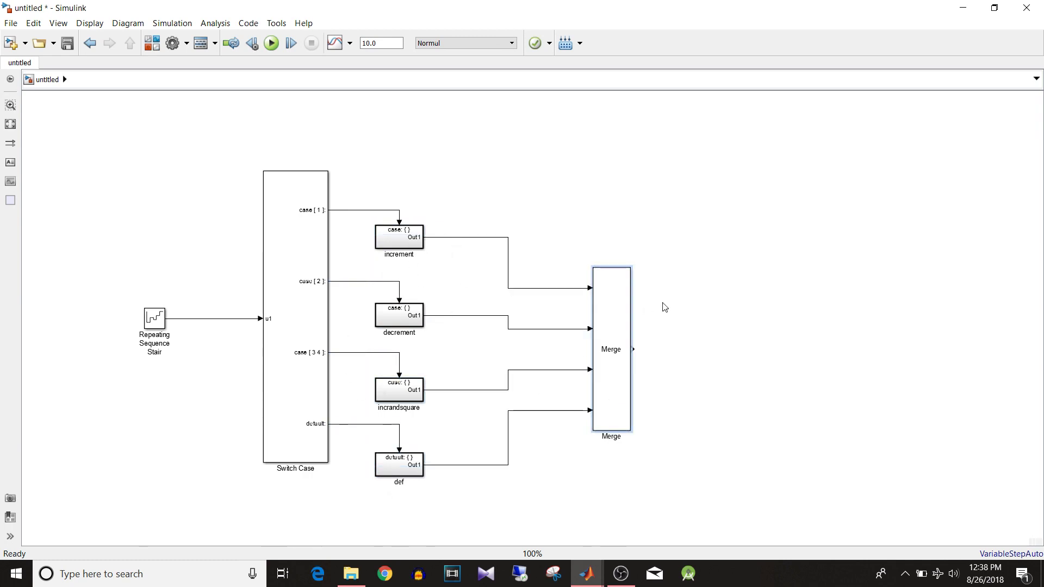
Add a Scope block with 2 input ports beside the Merge block.
{"action": "left_click", "coordinate": [738, 384]}
{"action": "type", "text": "scop"}
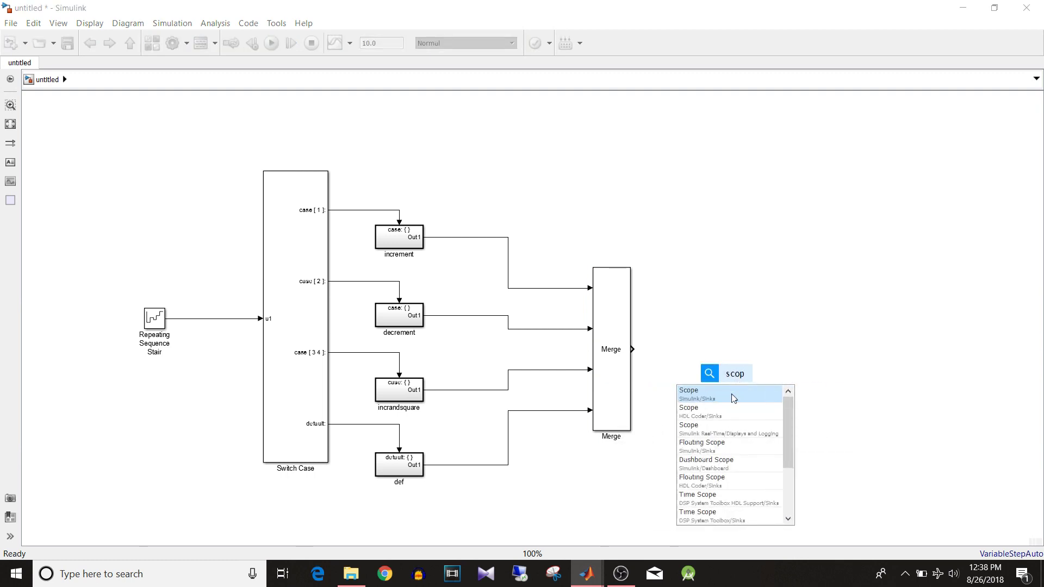
{"action": "left_click", "coordinate": [731, 394]}
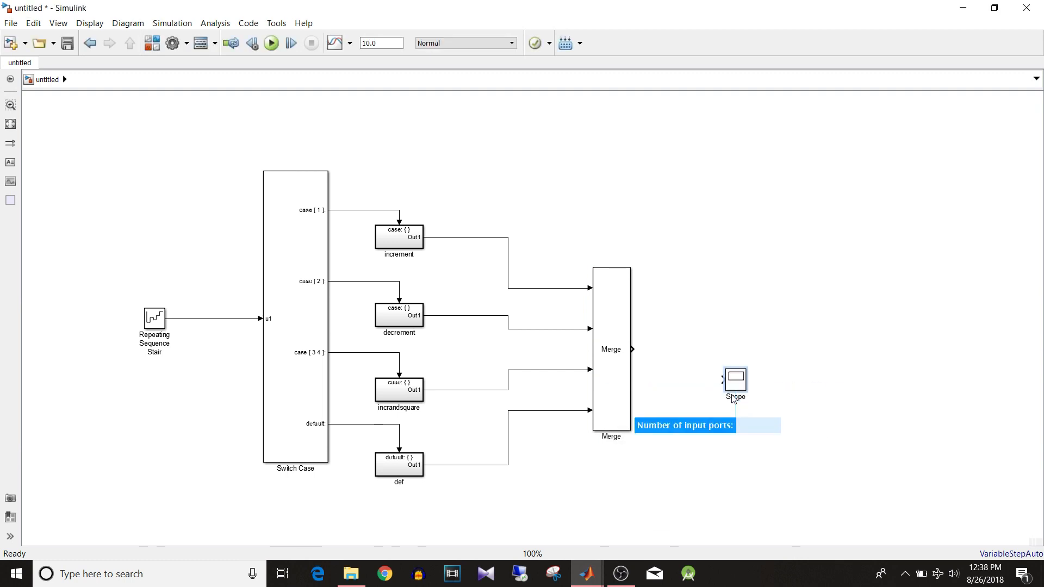
{"action": "type", "text": "2"}
{"action": "key", "text": "Return"}
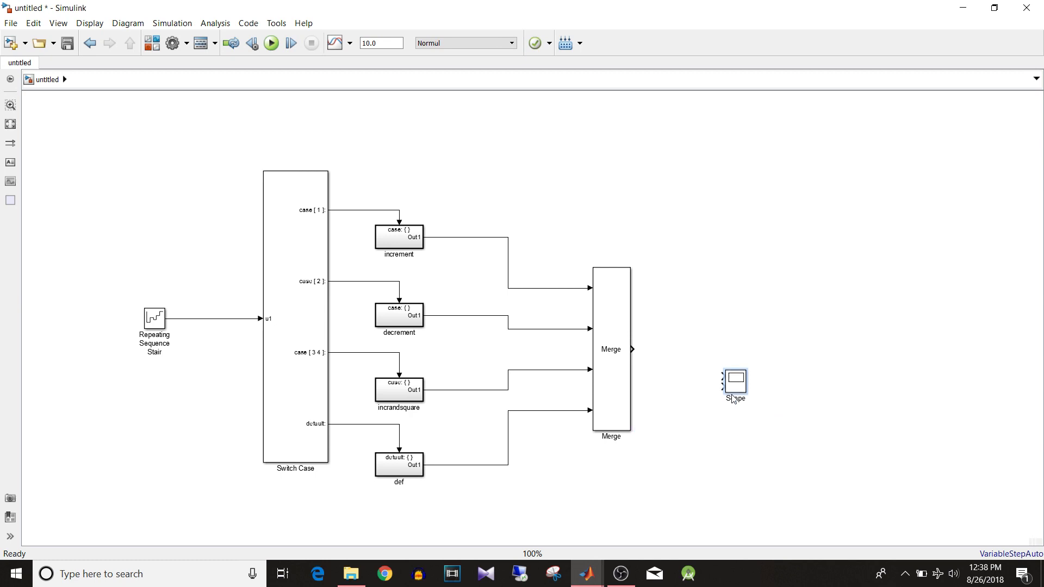
Enlarge and align the Scope, connecting the Merge output to its second input and the Repeating Sequence Stair signal to its first.
{"action": "left_click_drag", "start_coordinate": [746, 392], "coordinate": [741, 347]}
{"action": "left_click", "coordinate": [706, 351]}
{"action": "left_click_drag", "start_coordinate": [718, 295], "coordinate": [201, 317]}
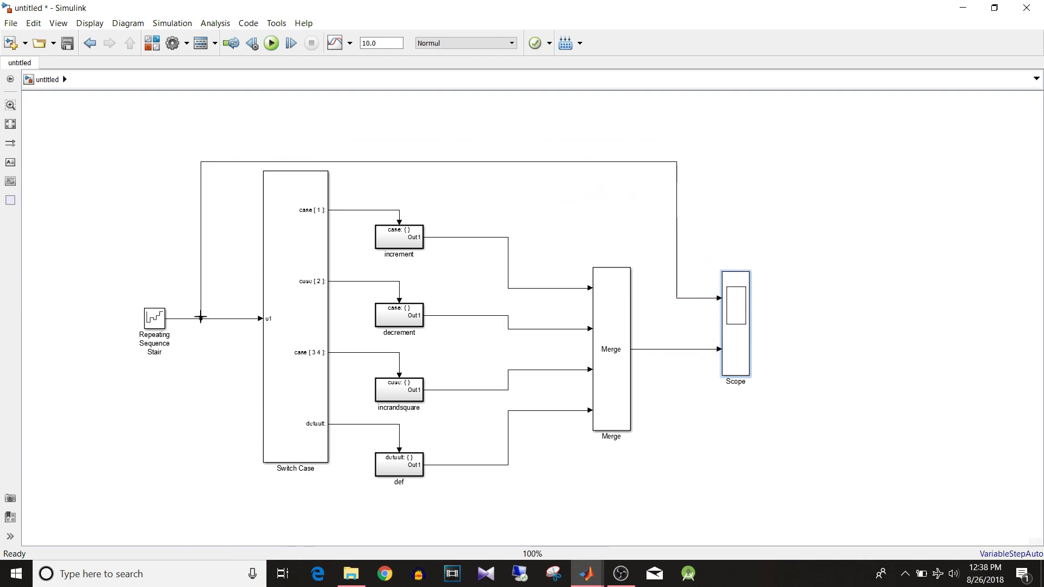
Configure the solver as Fixed-step, discrete (no continuous states), with a fixed-step size of 0.2.
{"action": "left_click", "coordinate": [171, 48]}
{"action": "left_click", "coordinate": [459, 192]}
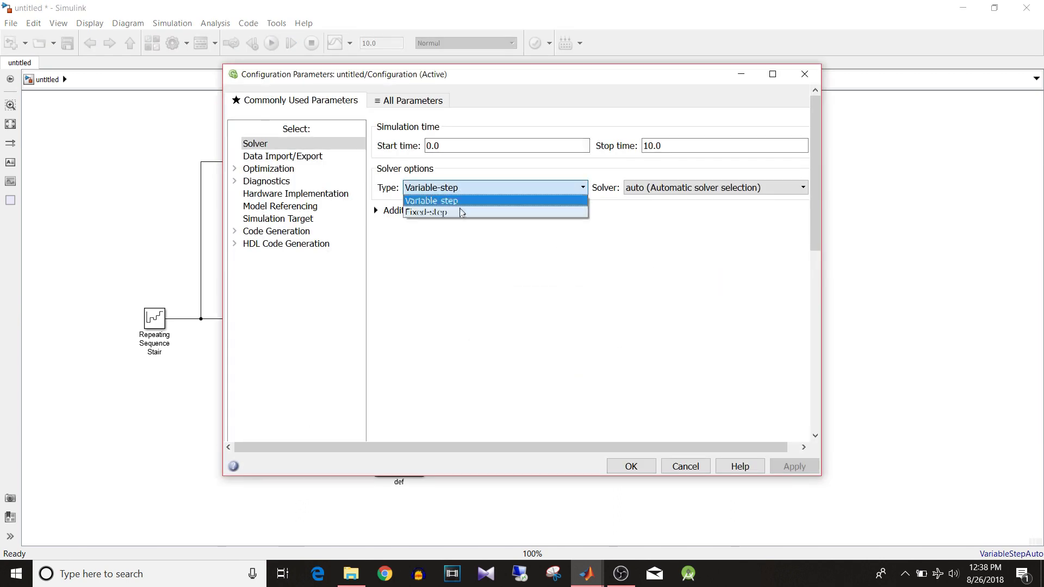
{"action": "left_click", "coordinate": [463, 215]}
{"action": "left_click", "coordinate": [654, 188]}
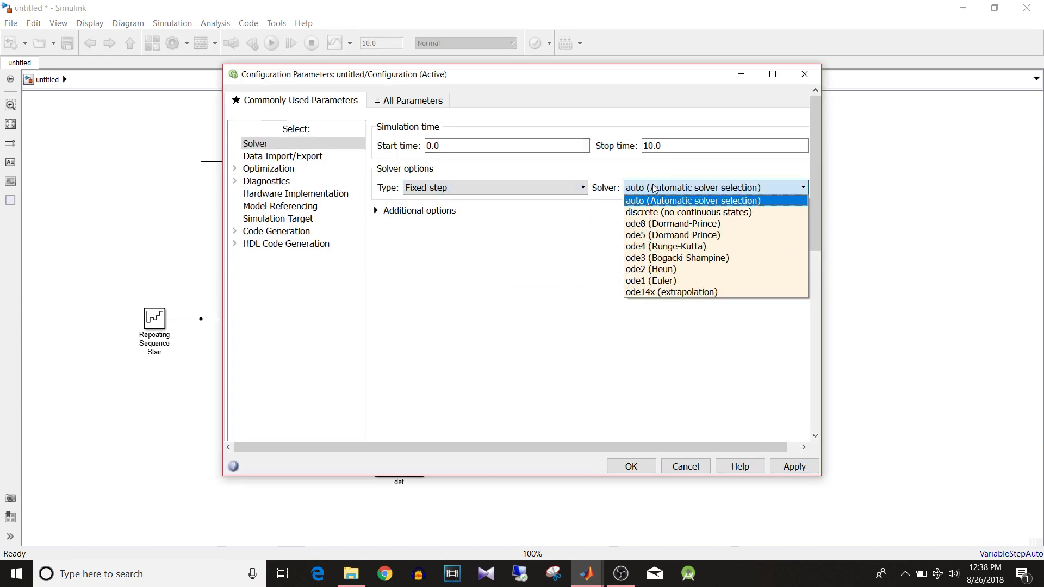
{"action": "left_click", "coordinate": [659, 213]}
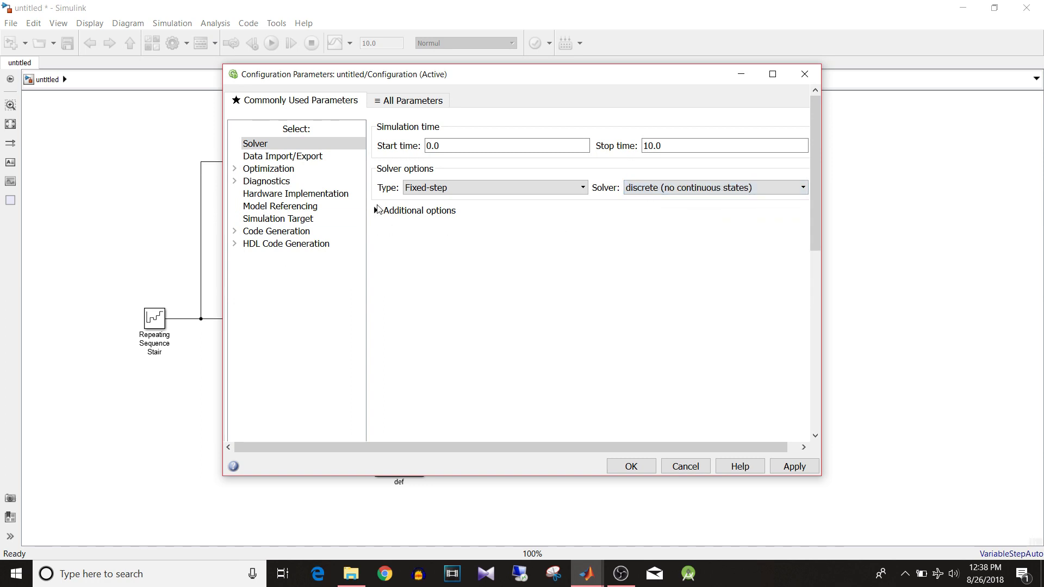
{"action": "left_click", "coordinate": [376, 210]}
{"action": "double_click", "coordinate": [654, 237]}
{"action": "type", "text": "0.2"}
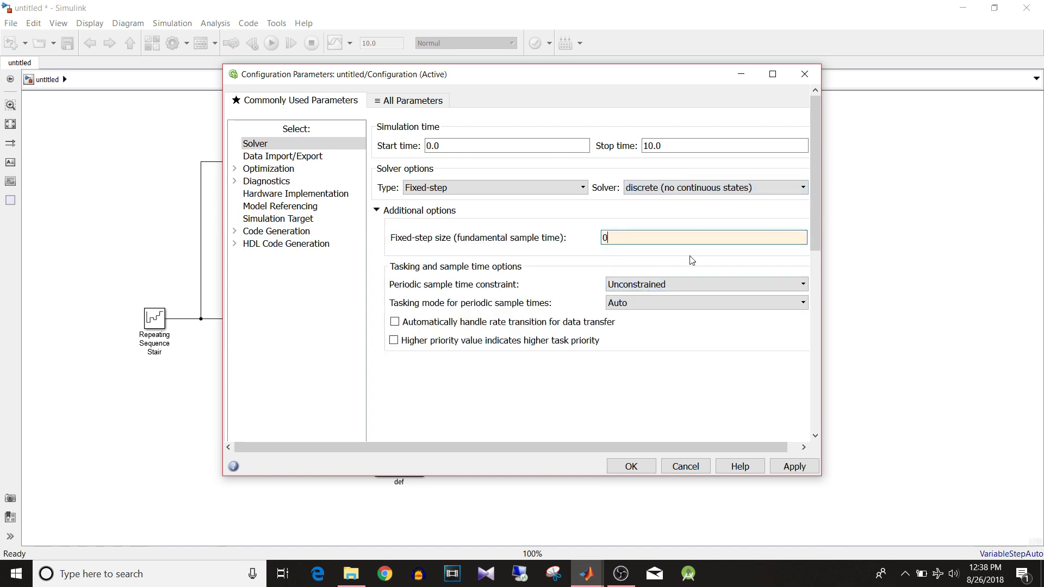
{"action": "left_click", "coordinate": [631, 466]}
Set the simulation stop time to 5.
{"action": "double_click", "coordinate": [386, 44]}
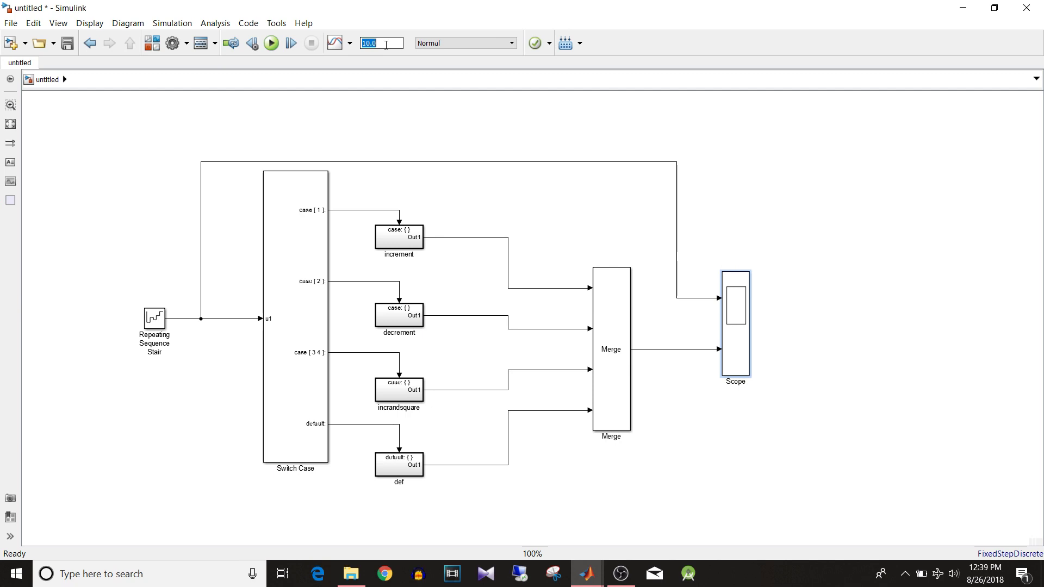
{"action": "type", "text": "5"}
{"action": "left_click", "coordinate": [10, 23]}
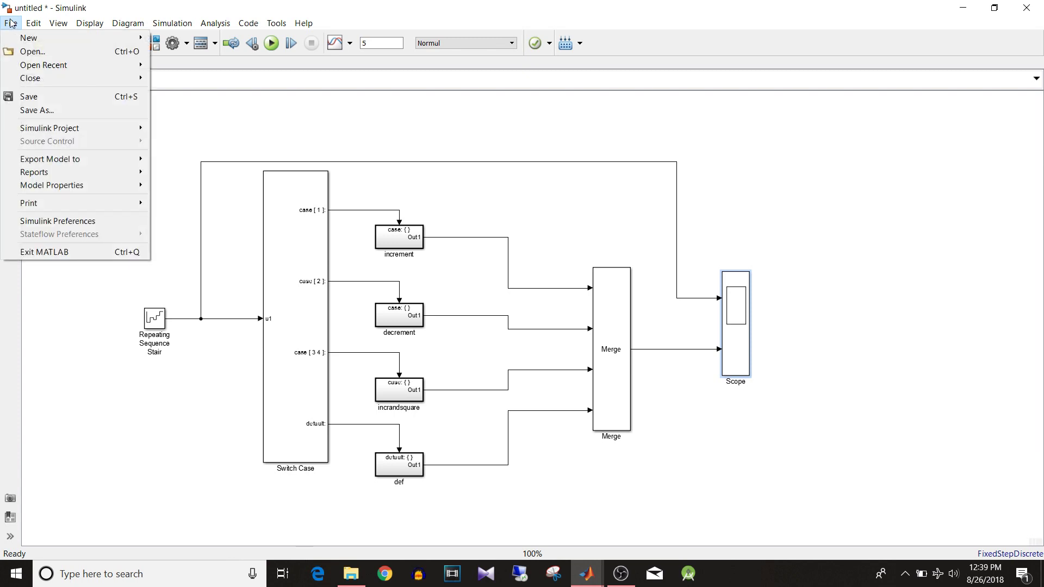
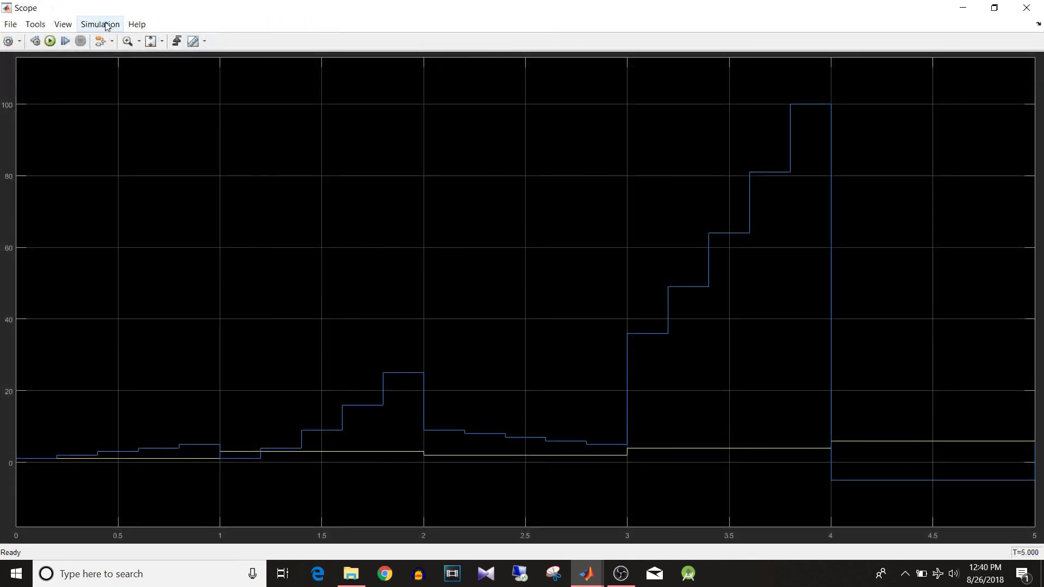
Arrange the Scope as two vertically stacked displays and scale both axes to fit the signals.
{"action": "left_click", "coordinate": [62, 24]}
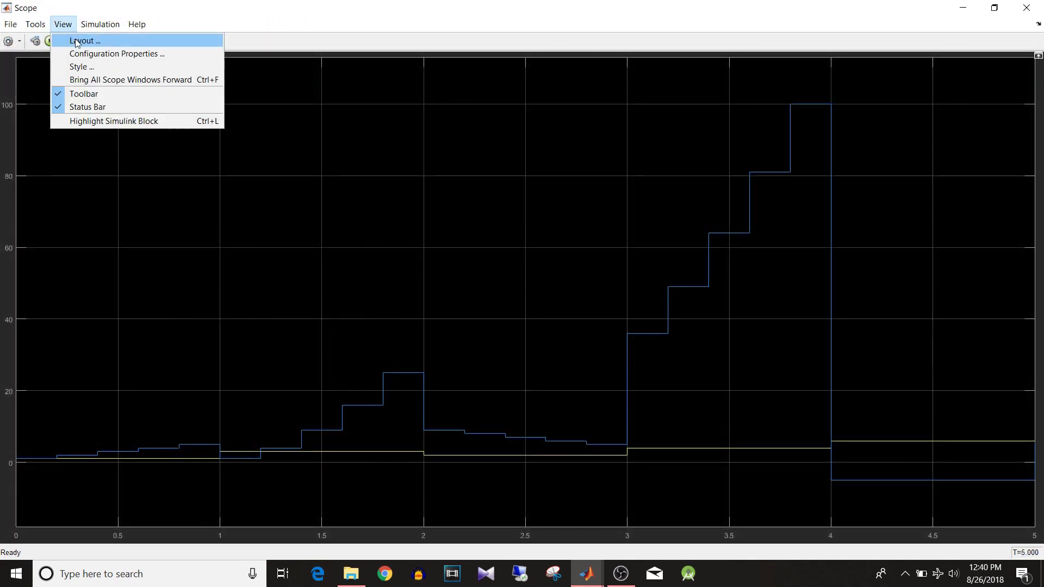
{"action": "left_click", "coordinate": [62, 24]}
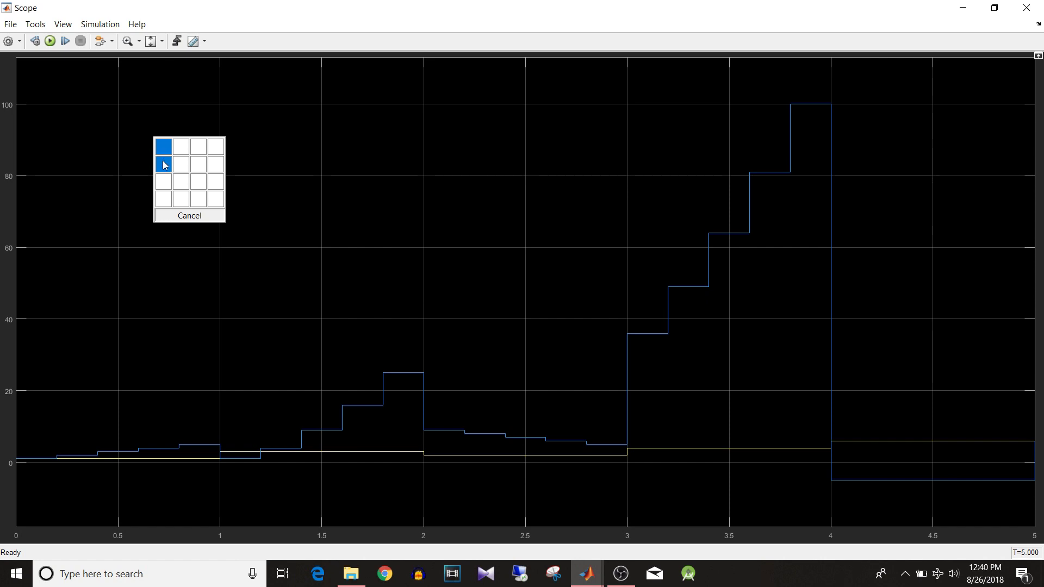
{"action": "left_click", "coordinate": [164, 163]}
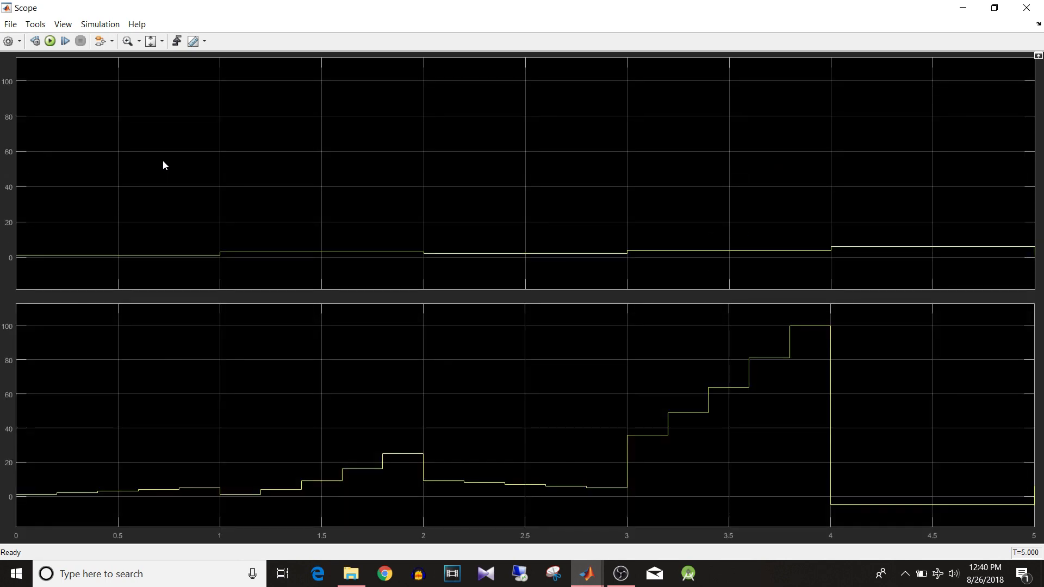
{"action": "left_click", "coordinate": [163, 41]}
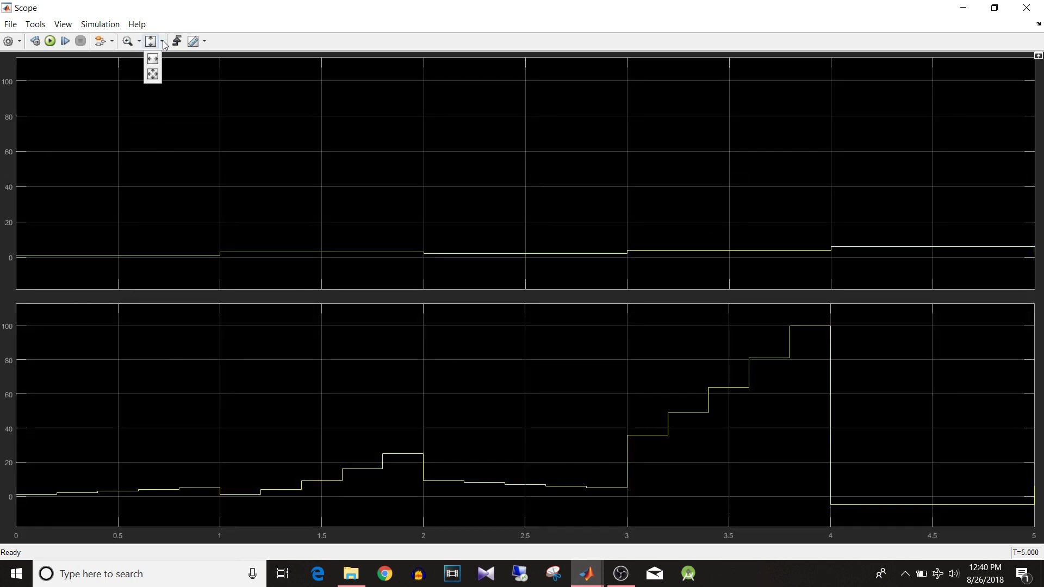
{"action": "left_click", "coordinate": [153, 73]}
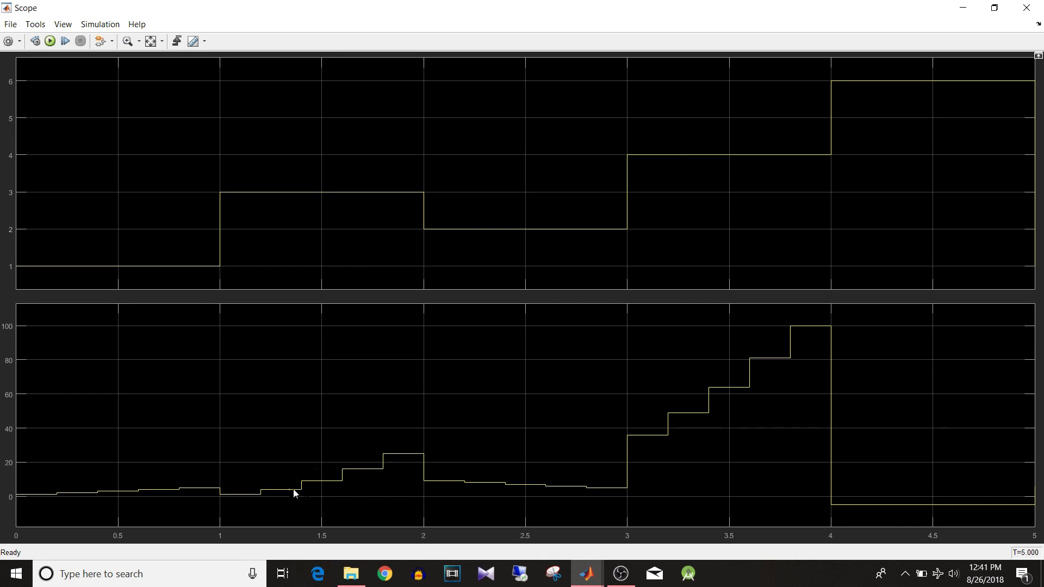
Zoom in on the merged output between about 1 and 1.8 seconds to examine its steps, and restore the full view.
{"action": "left_click", "coordinate": [131, 43]}
{"action": "left_click_drag", "start_coordinate": [224, 445], "coordinate": [385, 520]}
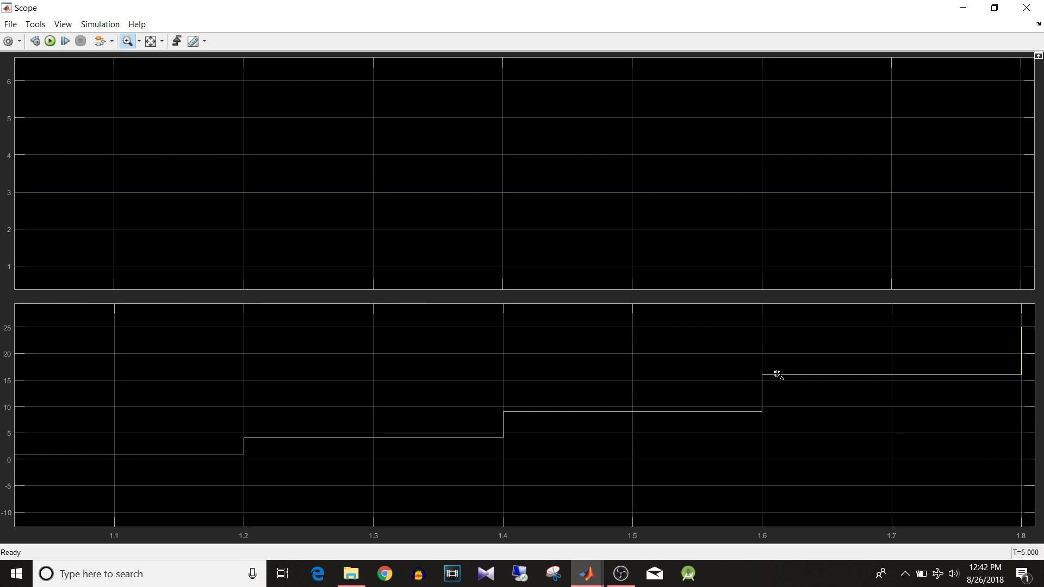
{"action": "left_click", "coordinate": [150, 42]}
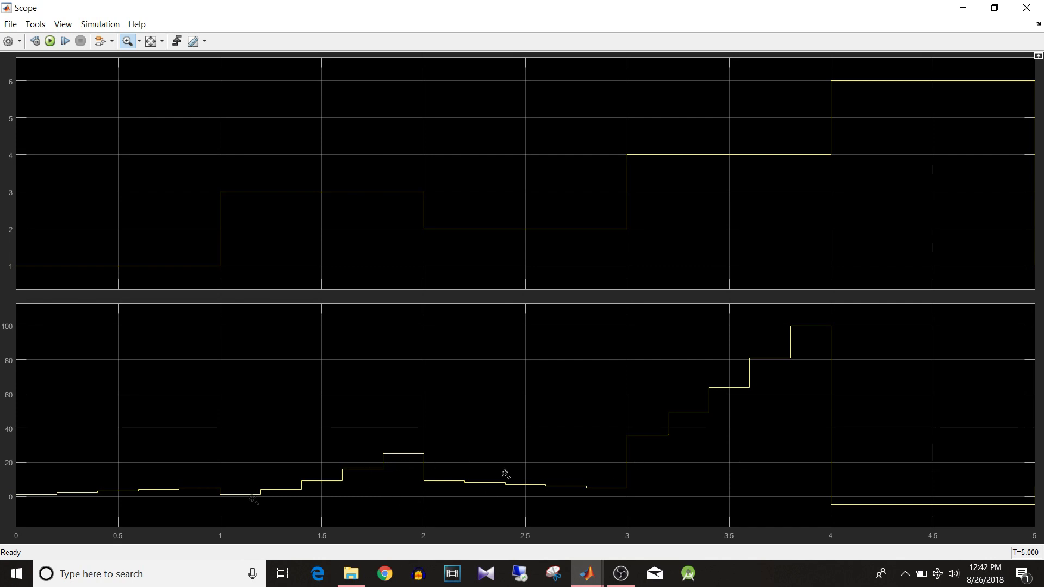
Zoom in on the merged output between about 1.7 and 3.9 seconds to examine its steps, and restore the full view.
{"action": "left_click", "coordinate": [644, 435]}
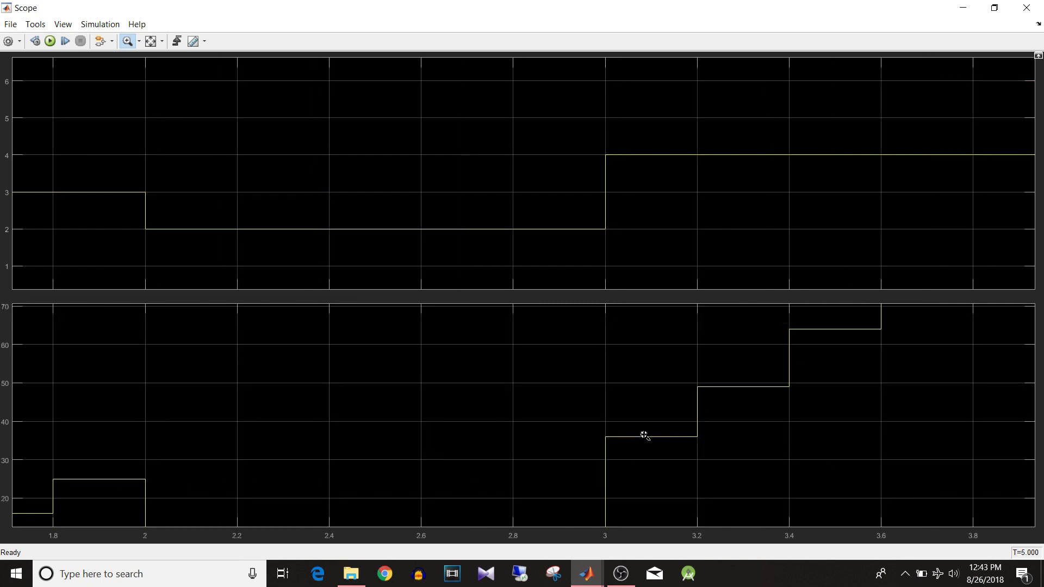
{"action": "left_click", "coordinate": [152, 44]}
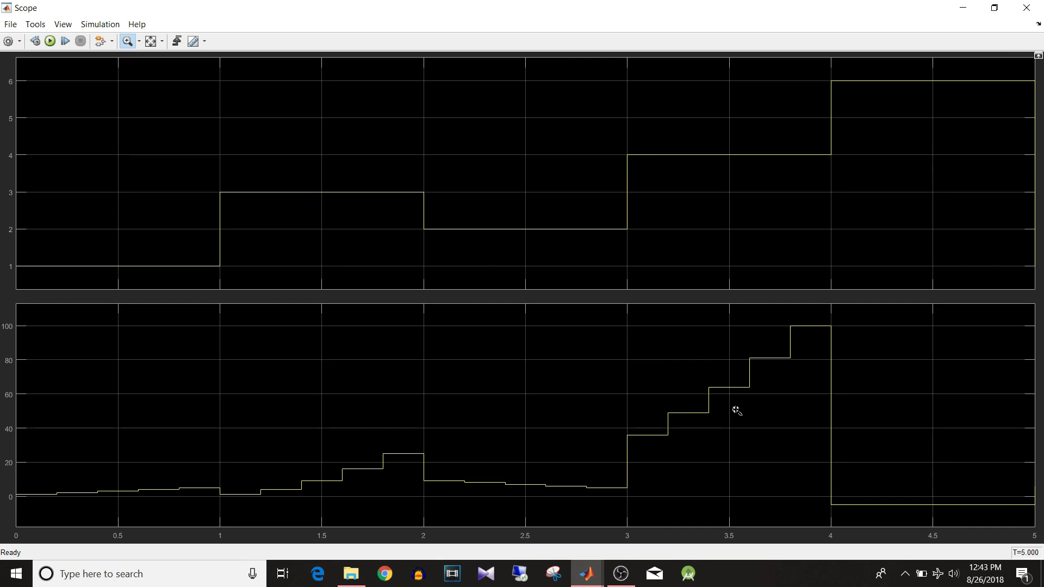
{"action": "left_click", "coordinate": [963, 8]}
Set the Action Port of the incrandsquare subsystem to reset its states when execution is resumed.
{"action": "left_click", "coordinate": [396, 393]}
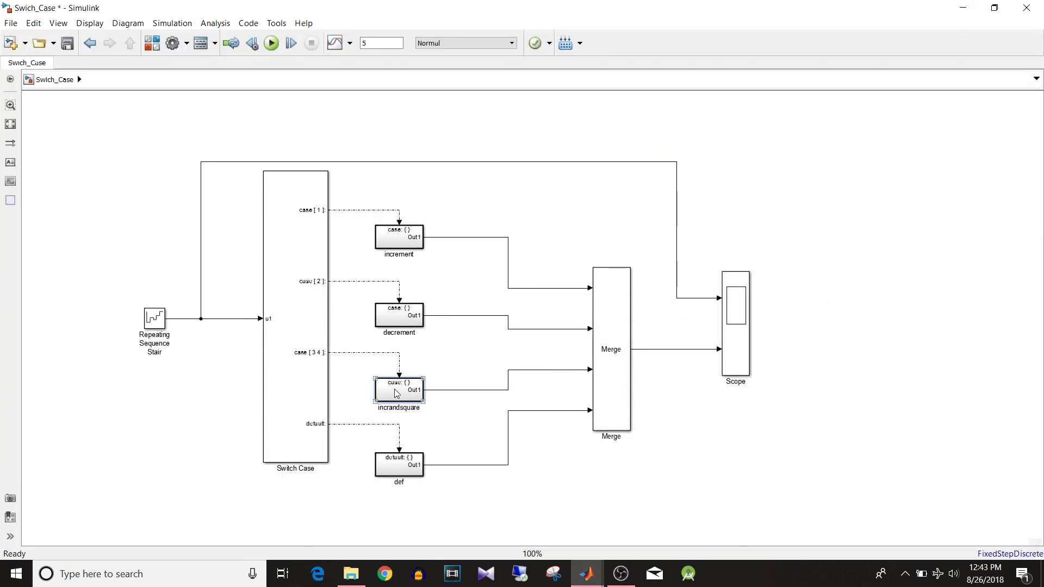
{"action": "double_click", "coordinate": [396, 393]}
{"action": "left_click", "coordinate": [382, 128]}
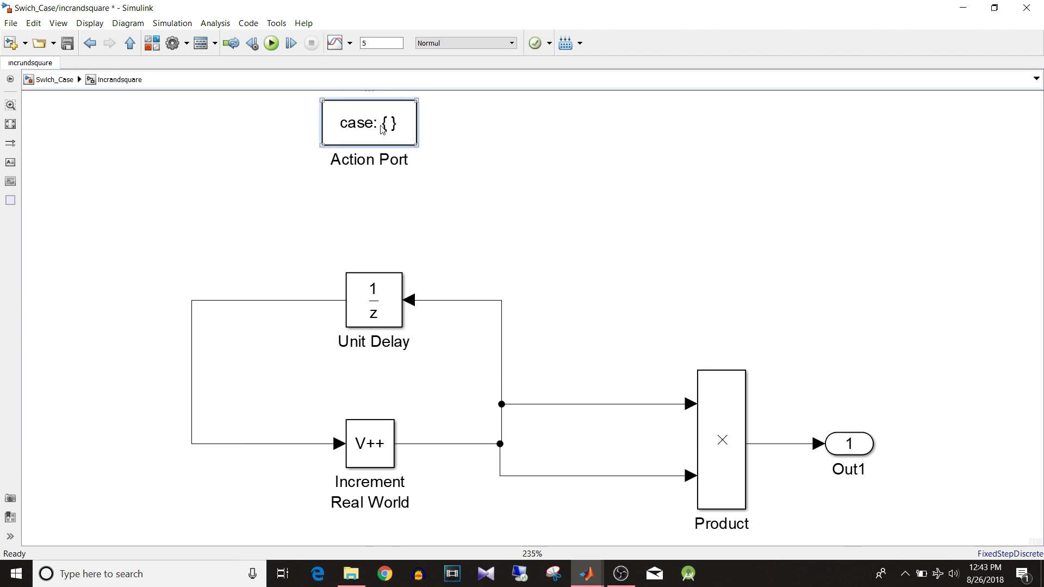
{"action": "double_click", "coordinate": [382, 129]}
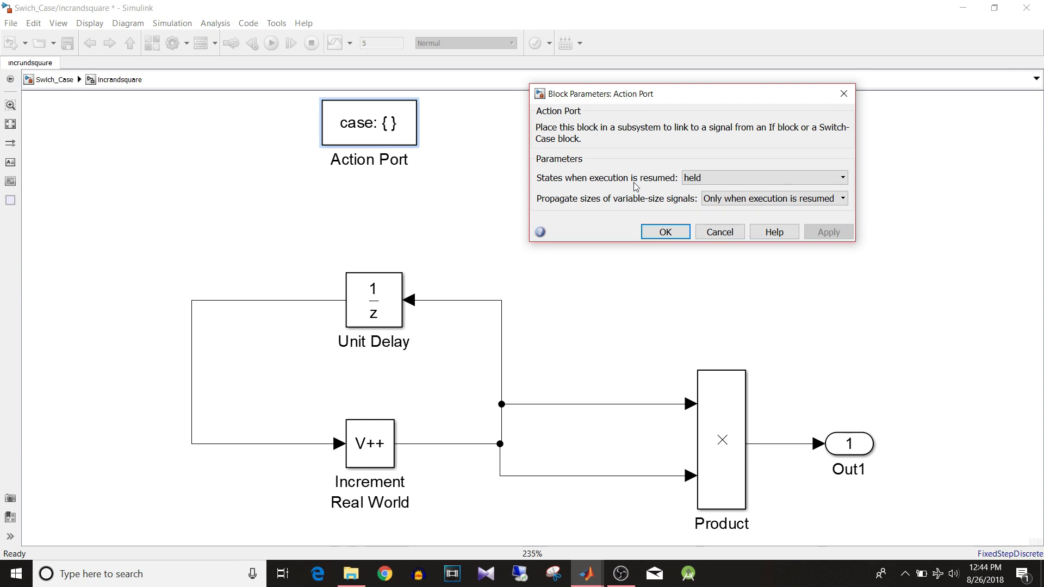
{"action": "left_click", "coordinate": [690, 179]}
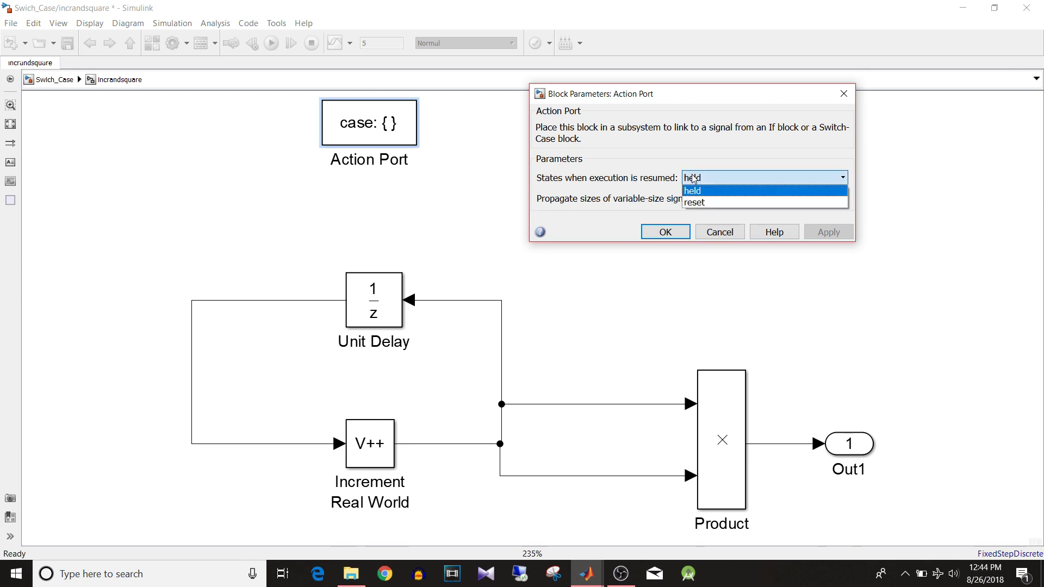
{"action": "left_click", "coordinate": [697, 204]}
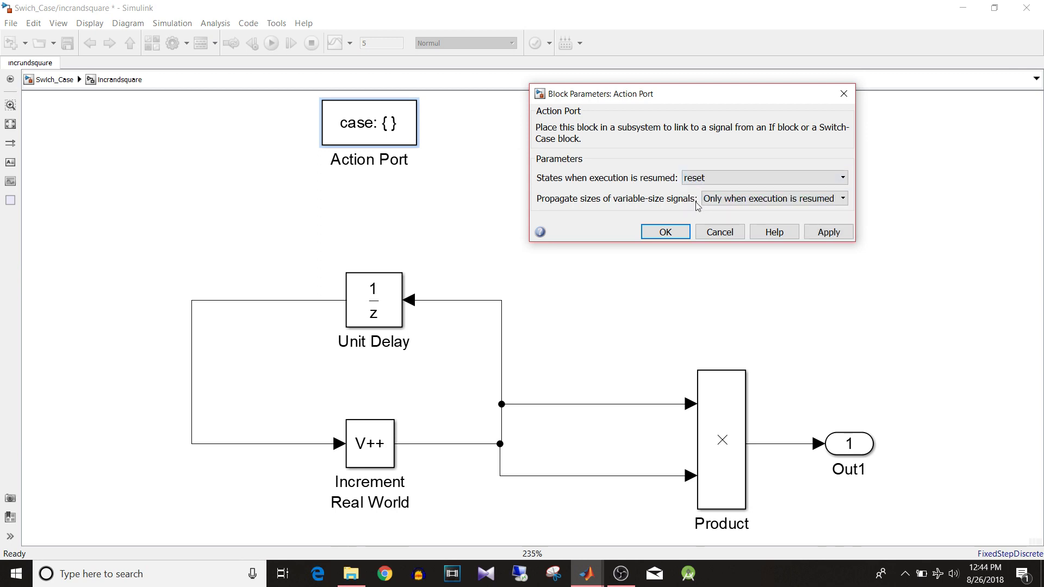
{"action": "left_click", "coordinate": [665, 233]}
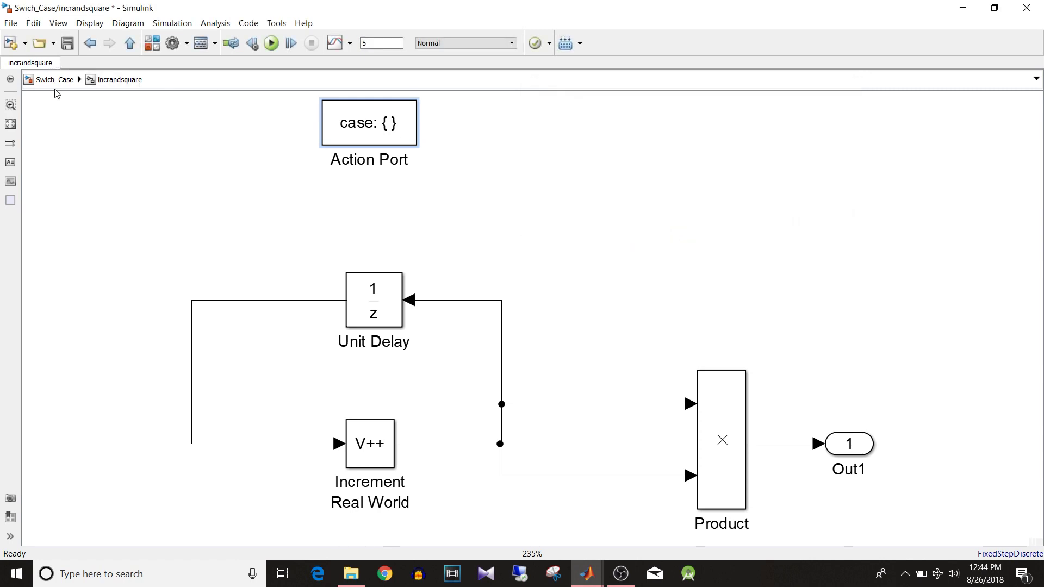
Rerun the simulation from the top-level Swich_Case model and examine the merged output in the Scope.
{"action": "left_click", "coordinate": [56, 83]}
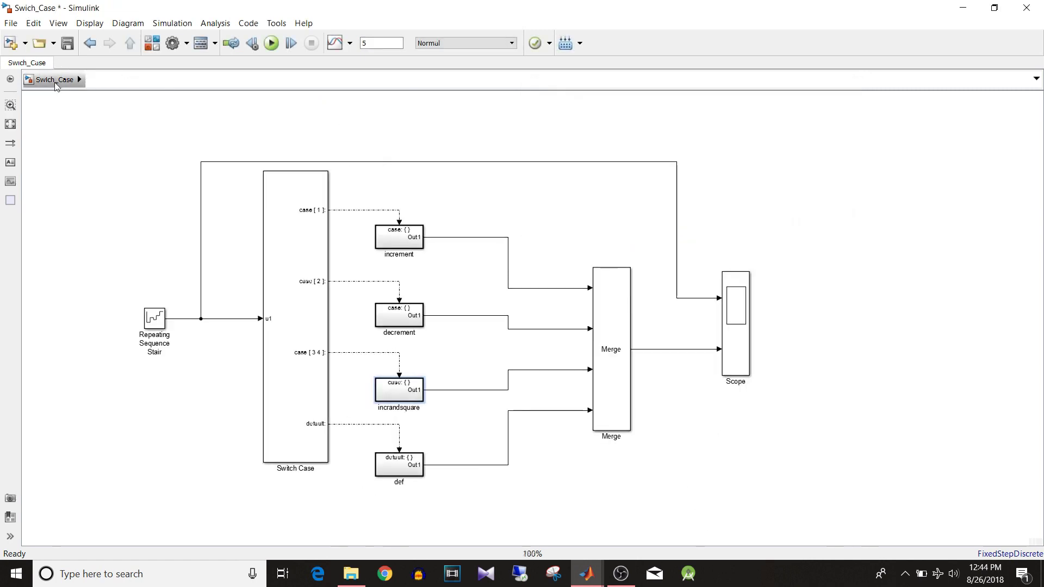
{"action": "left_click", "coordinate": [272, 43]}
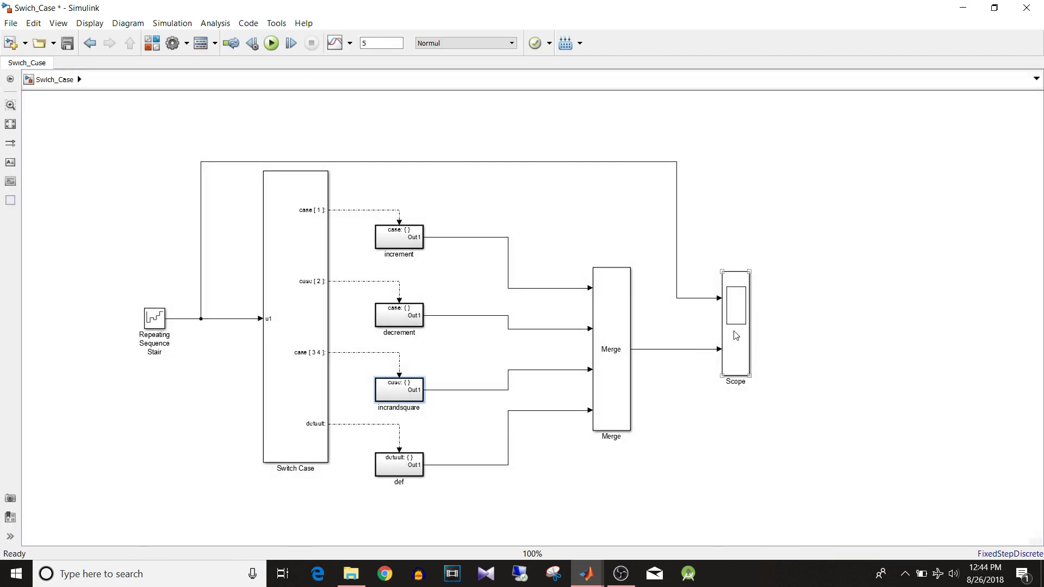
{"action": "left_click", "coordinate": [736, 335]}
{"action": "double_click", "coordinate": [736, 335]}
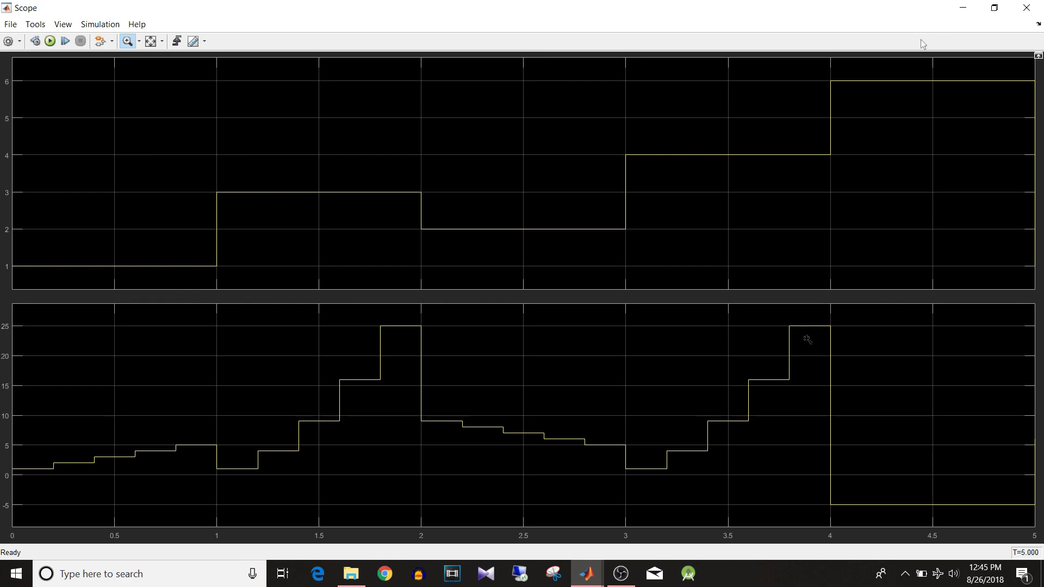
{"action": "left_click", "coordinate": [962, 8]}
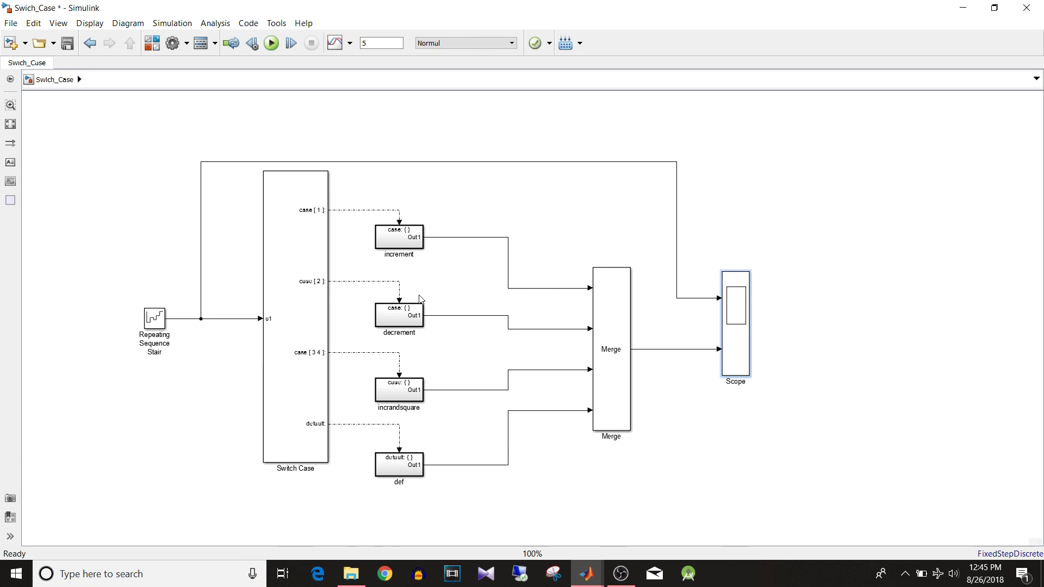
Select the increment subsystem in the top-level model.
{"action": "left_click", "coordinate": [400, 243]}
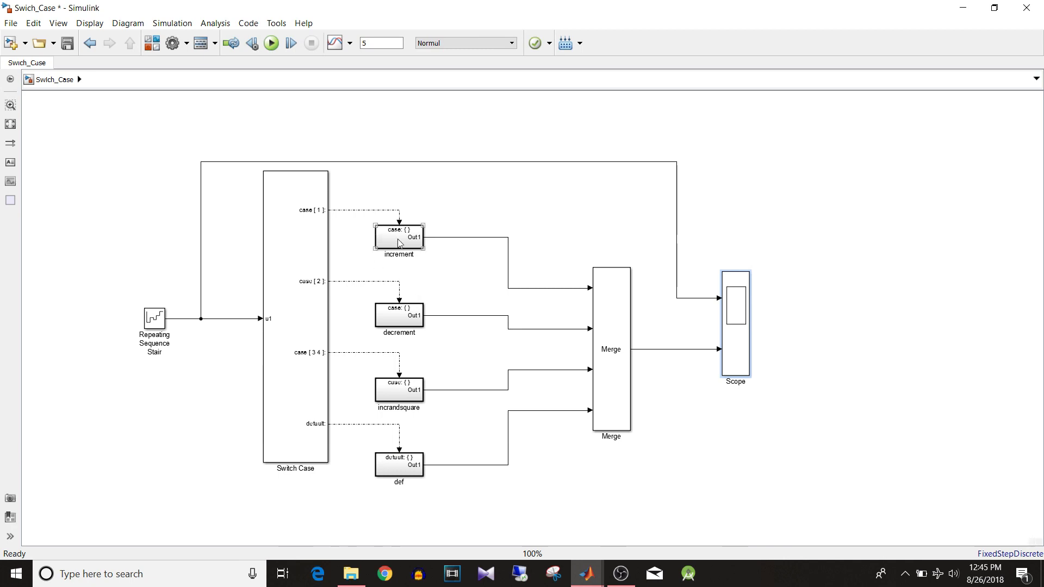